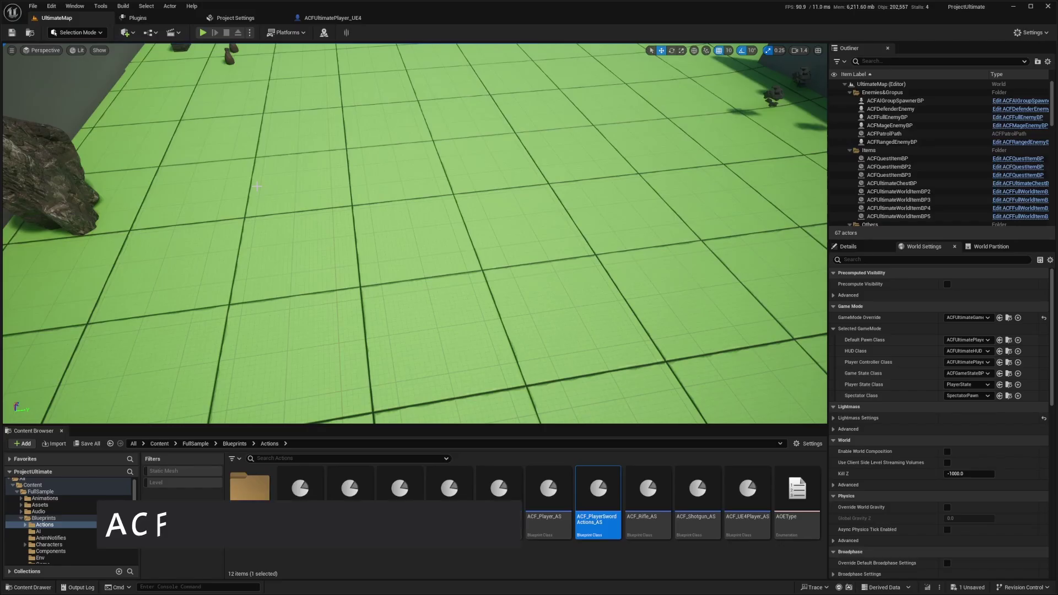
{"action": "right_click_drag", "start_coordinate": [225, 175], "coordinate": [182, 94]}
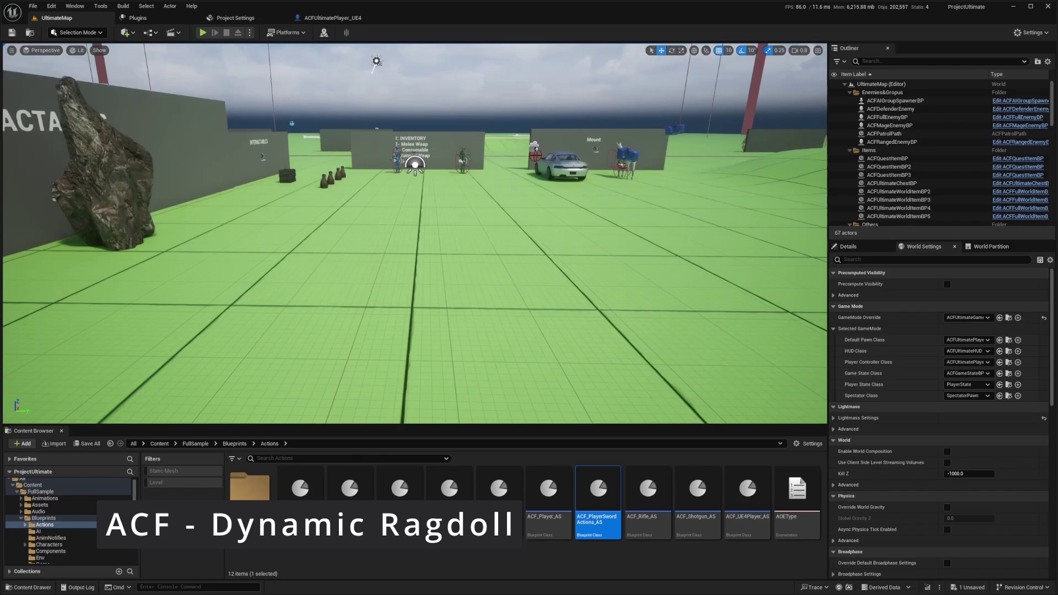
{"action": "scroll", "coordinate": [224, 175], "scroll_direction": "down", "scroll_amount": 3}
{"action": "mouse_move", "coordinate": [537, 228]}
{"action": "right_mouse_down"}
{"action": "mouse_move", "coordinate": [562, 227]}
{"action": "mouse_move", "coordinate": [536, 228]}
{"action": "right_mouse_up"}
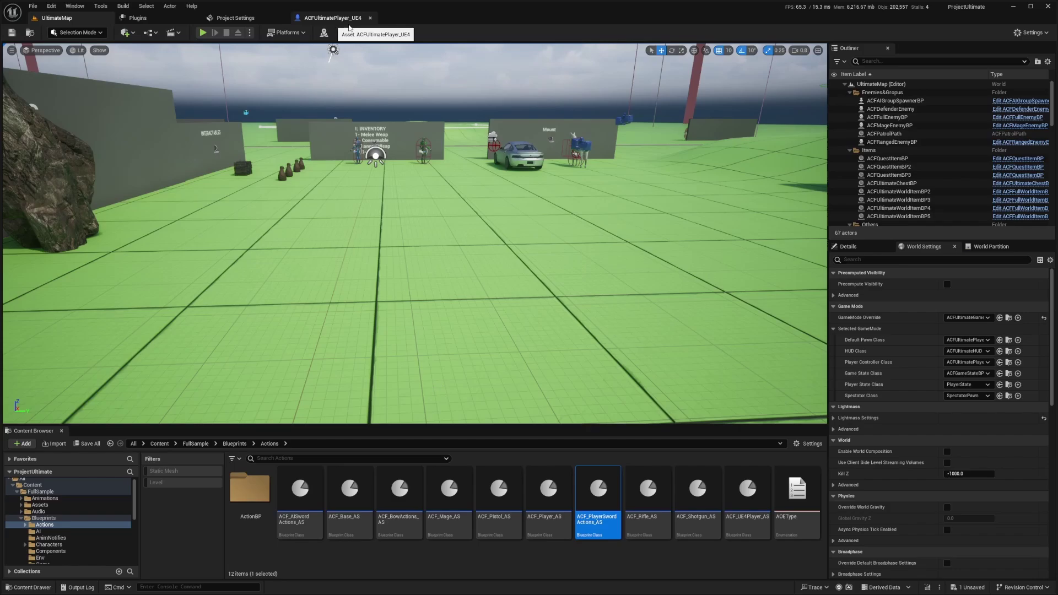
- Open the physics asset of the SK_Mannequin mesh used by ACFUltimatePlayer_UE4 and show all bones in its skeleton tree
{"action": "left_click", "coordinate": [331, 20]}
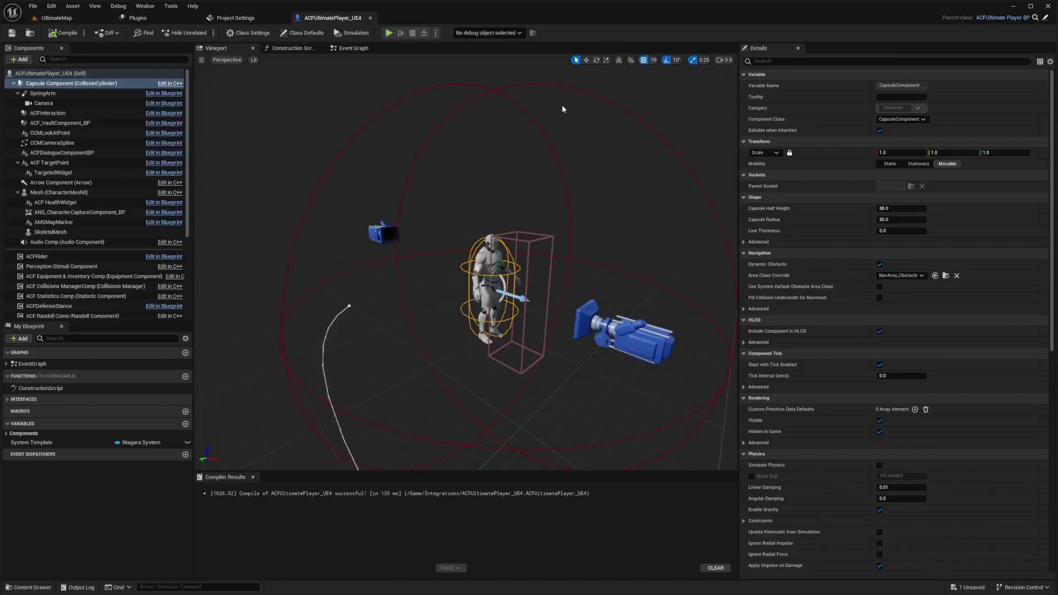
{"action": "left_click", "coordinate": [489, 255]}
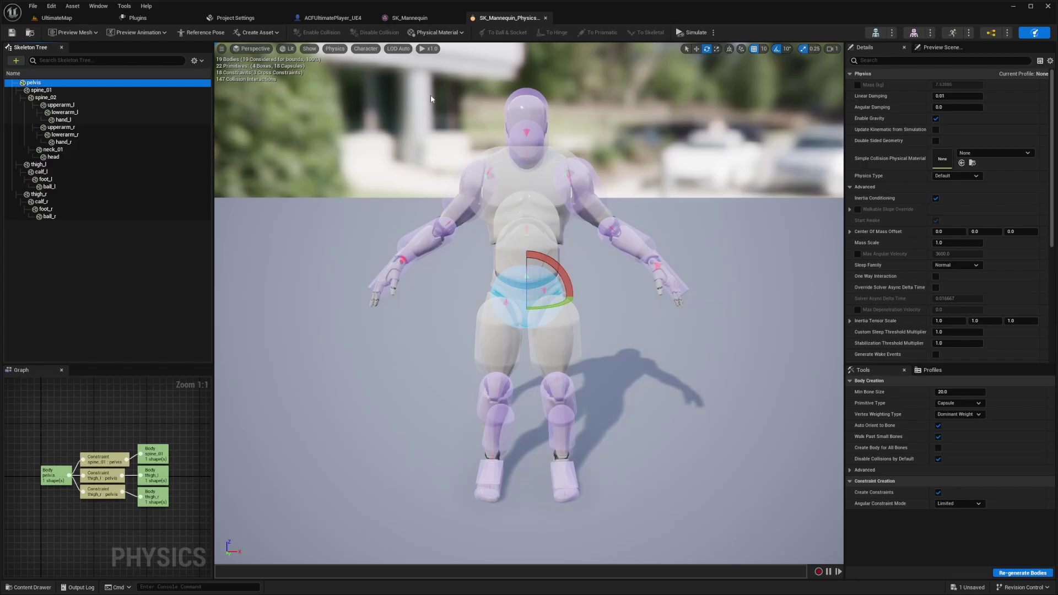
{"action": "left_click", "coordinate": [197, 61]}
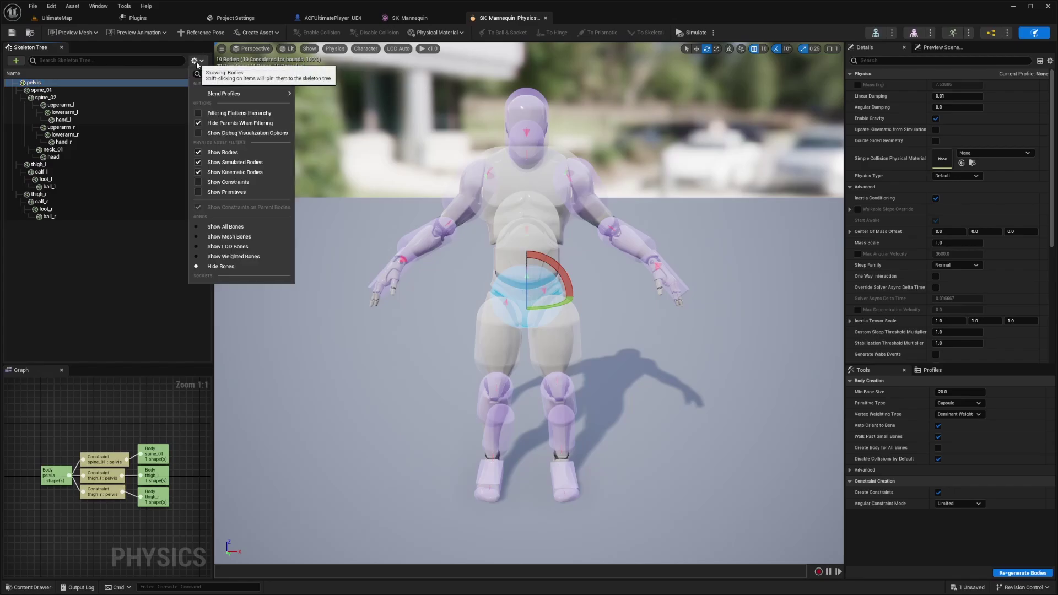
{"action": "left_click", "coordinate": [198, 226]}
- Add a sphere collision shape to the Root bone of the mannequin's physics asset
{"action": "left_click", "coordinate": [34, 83]}
{"action": "scroll", "coordinate": [105, 122], "scroll_direction": "down", "scroll_amount": 10}
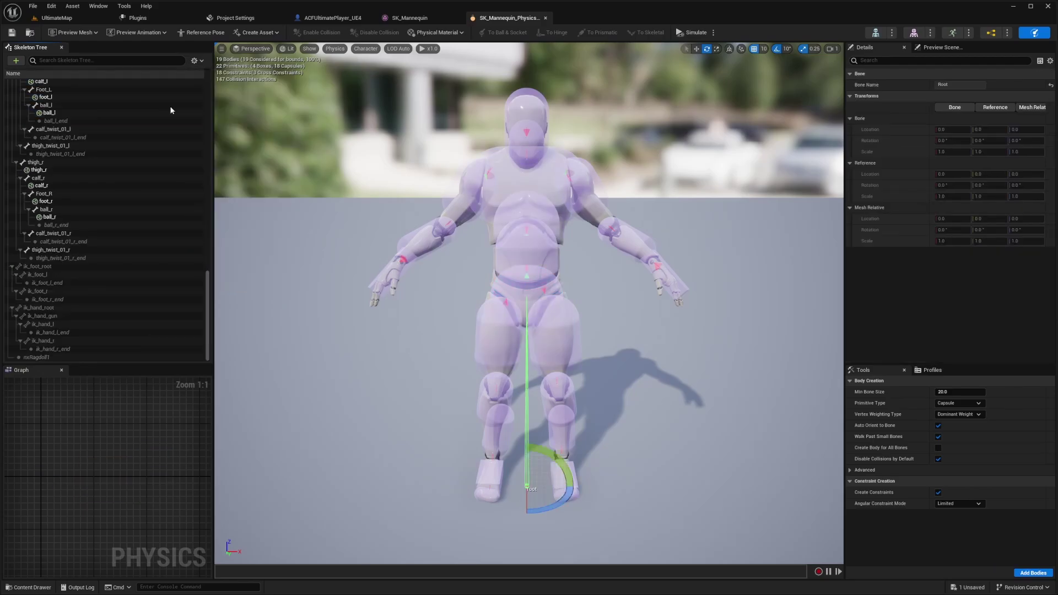
{"action": "scroll", "coordinate": [86, 116], "scroll_direction": "up", "scroll_amount": 10}
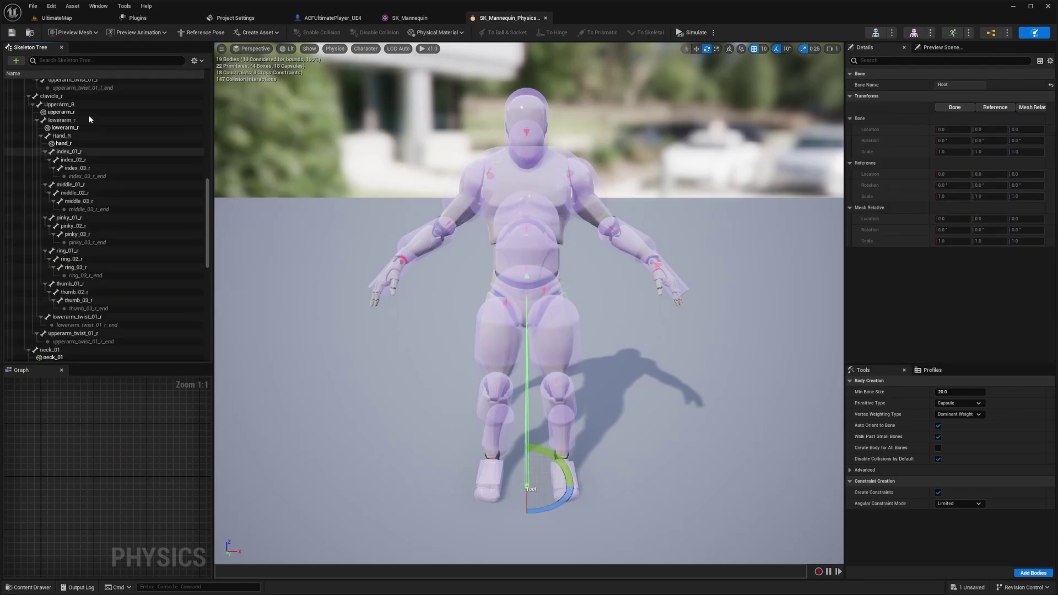
{"action": "right_click", "coordinate": [41, 83]}
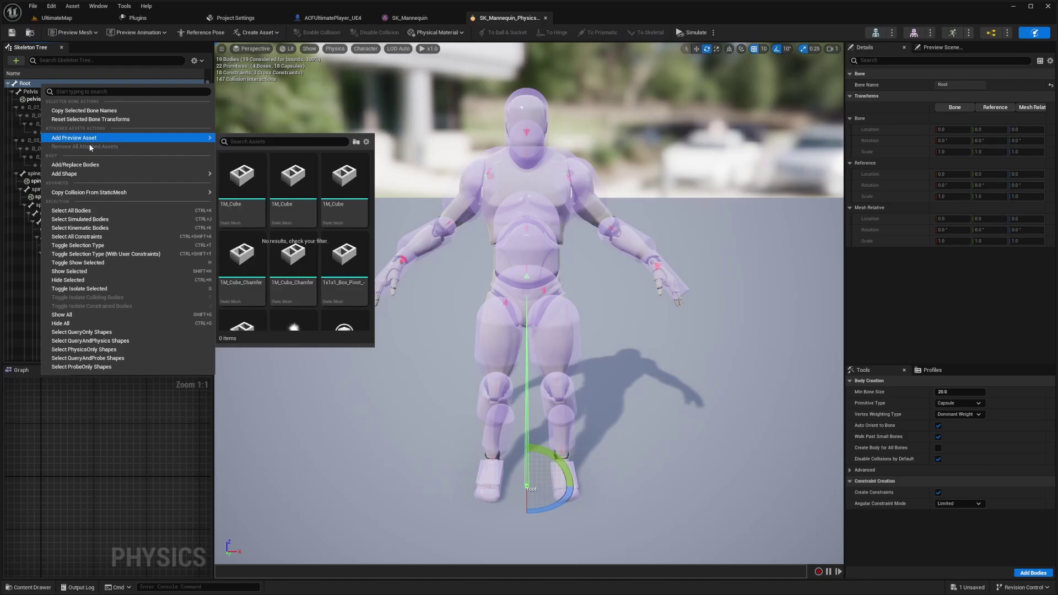
{"action": "mouse_move", "coordinate": [88, 174]}
{"action": "left_click", "coordinate": [253, 196]}
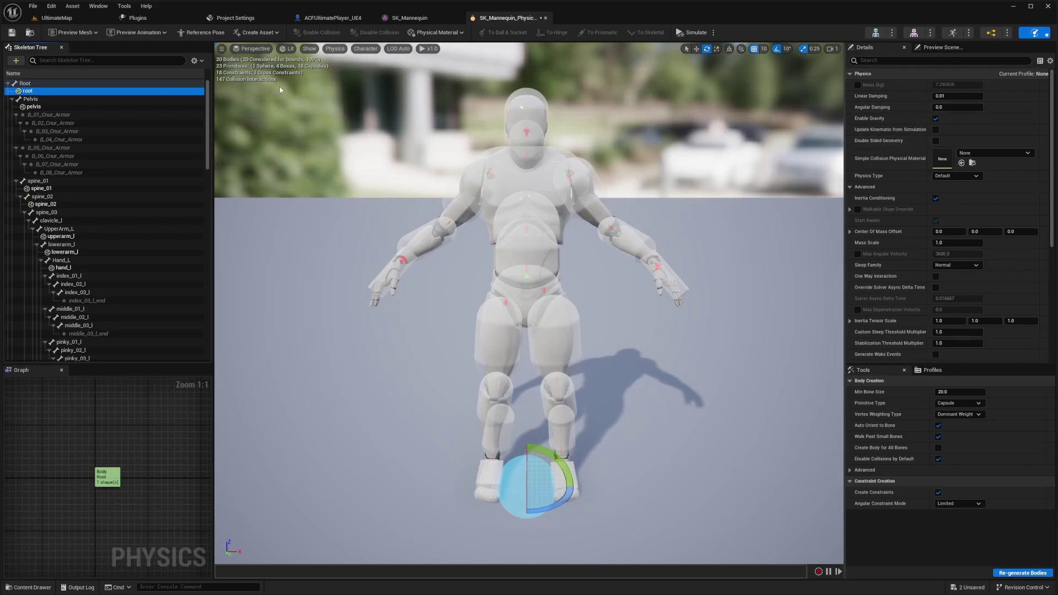
- Constrain the root body to the pelvis, and set Swing 2 and Twist motion to Free on the pelvis's spine and thigh constraints
{"action": "right_click", "coordinate": [42, 92]}
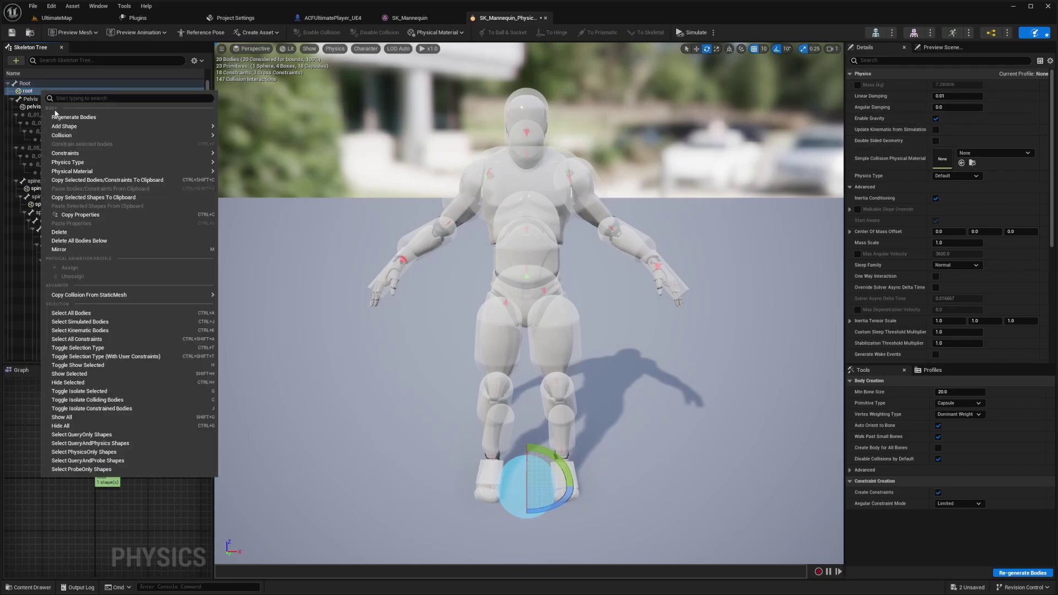
{"action": "mouse_move", "coordinate": [78, 155]}
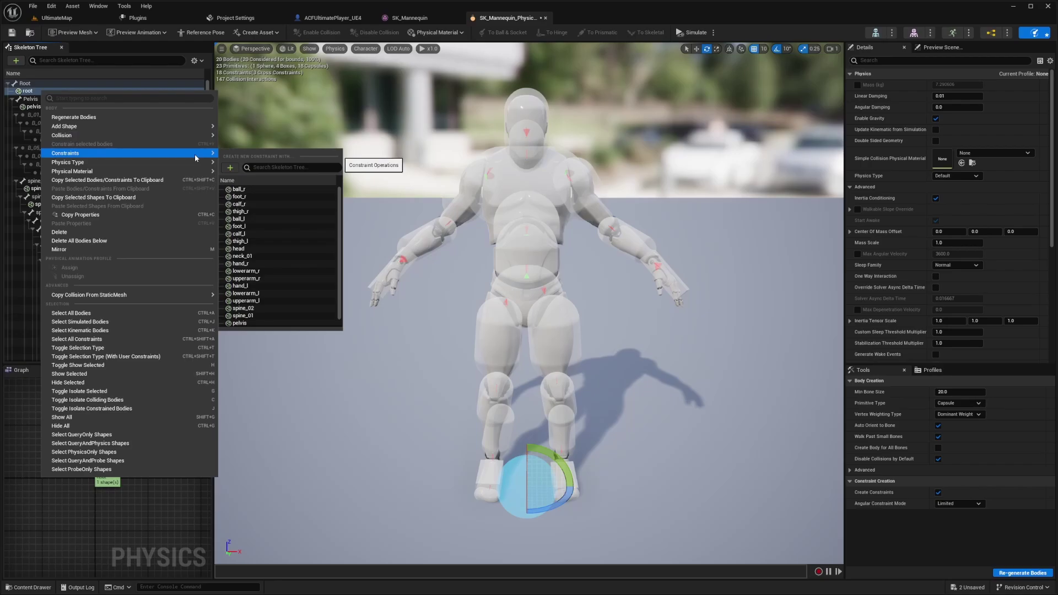
{"action": "left_click", "coordinate": [252, 323]}
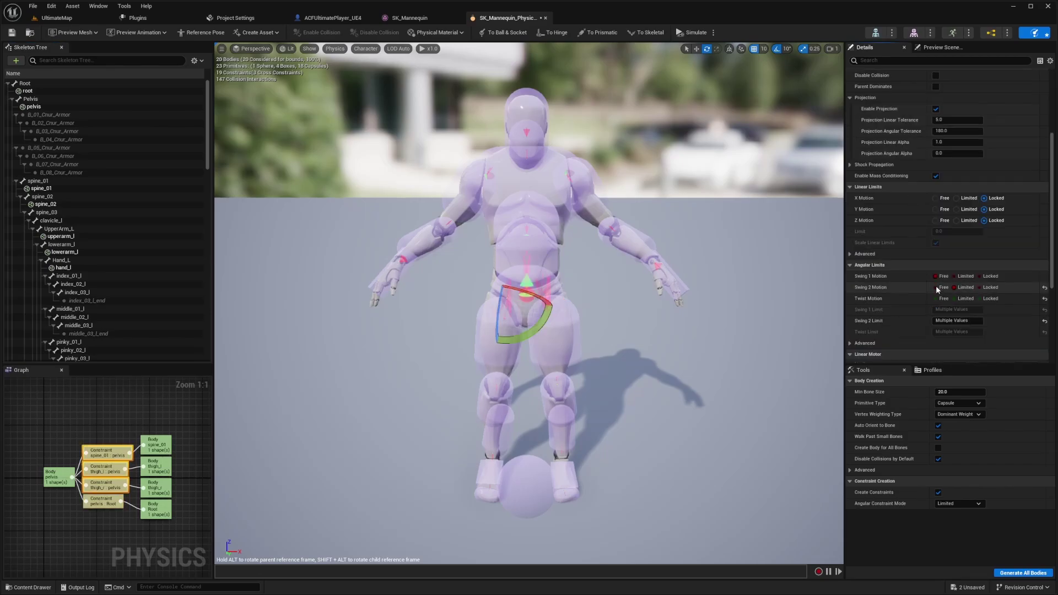
{"action": "left_click", "coordinate": [935, 287]}
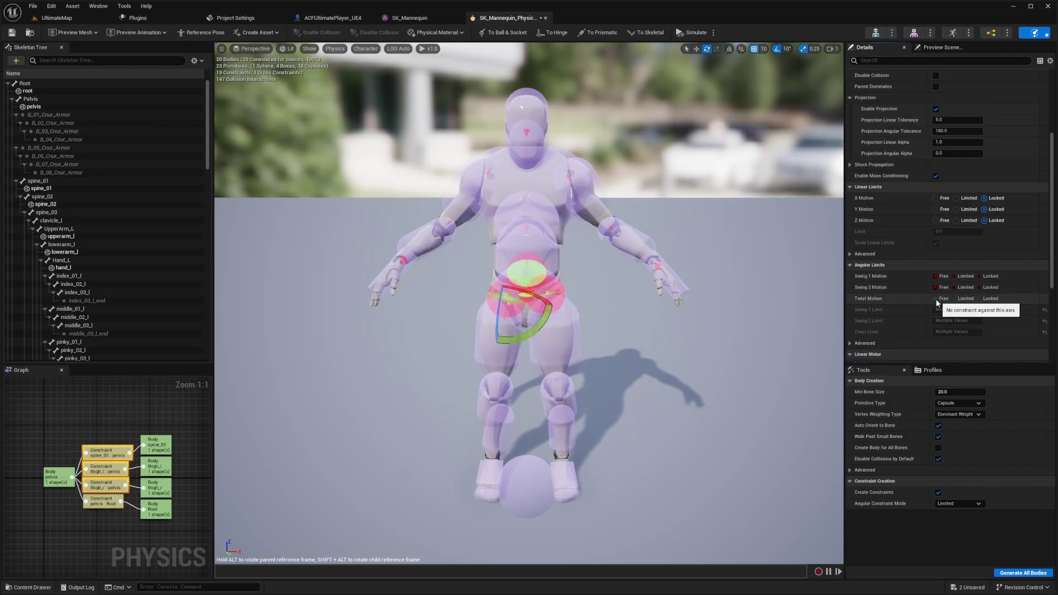
{"action": "left_click", "coordinate": [354, 272]}
- Set the root body's physics type to Kinematic and save the physics asset
{"action": "left_click", "coordinate": [45, 84]}
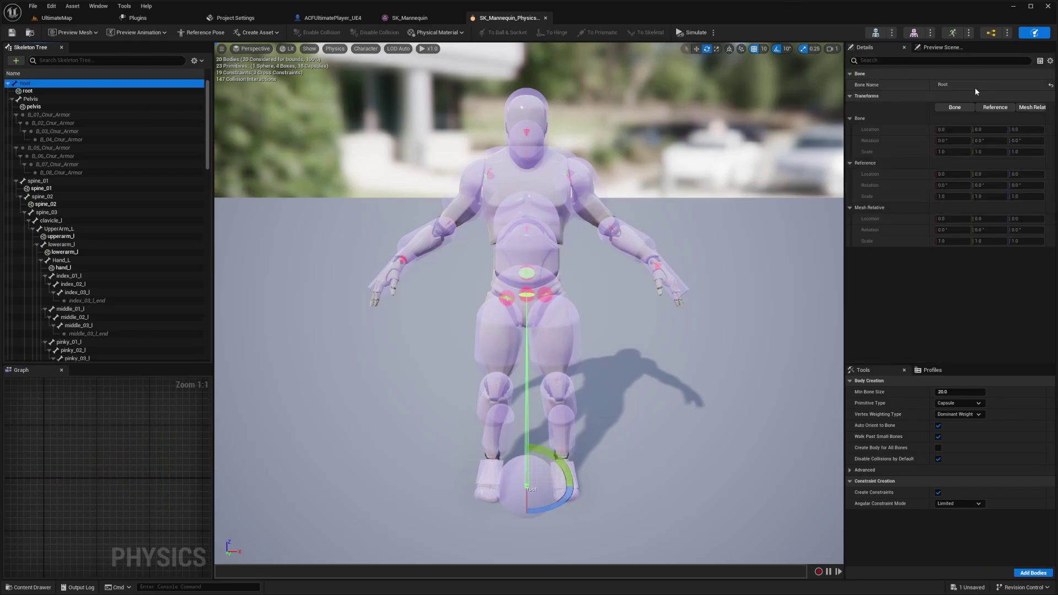
{"action": "key", "text": "Down"}
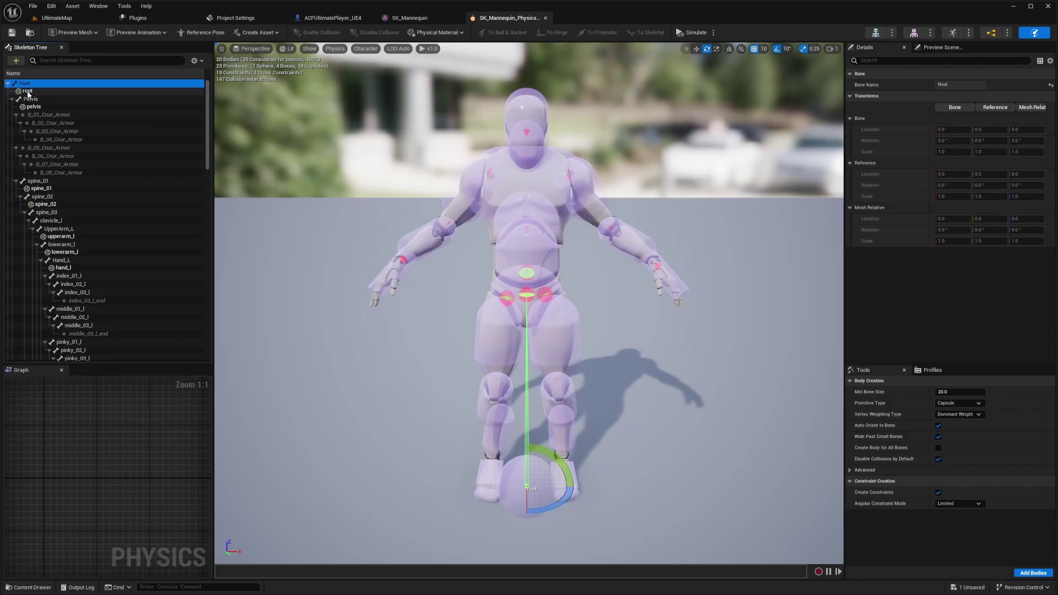
{"action": "left_click", "coordinate": [949, 176]}
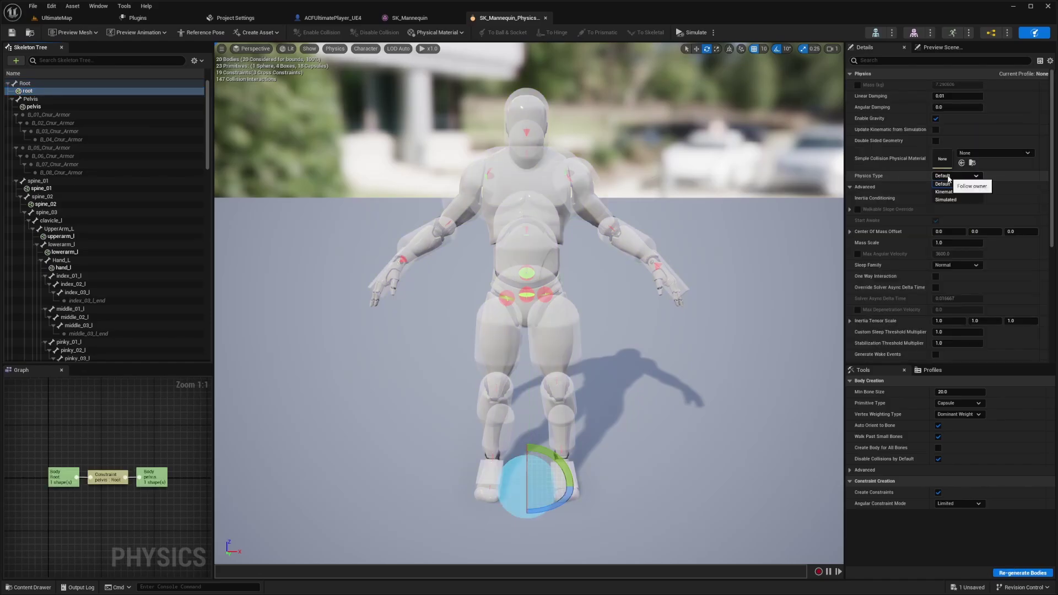
{"action": "left_click", "coordinate": [945, 193]}
{"action": "key", "text": "ctrl+s"}
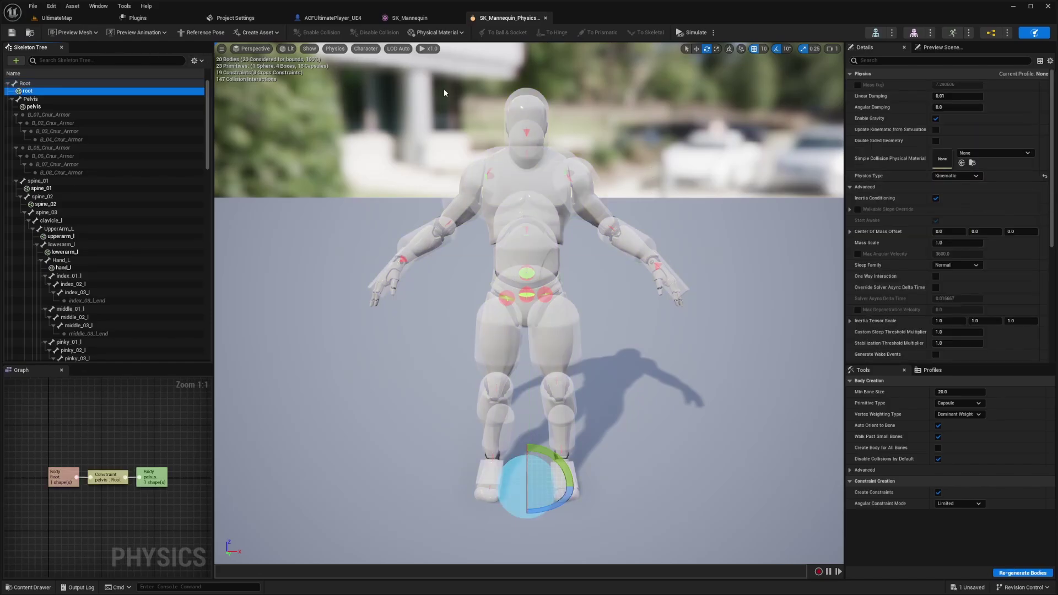
- Return to the ACFUltimatePlayer_UE4 blueprint and filter its class defaults by "ragdoll" to check the ragdoll settings
{"action": "left_click", "coordinate": [330, 17]}
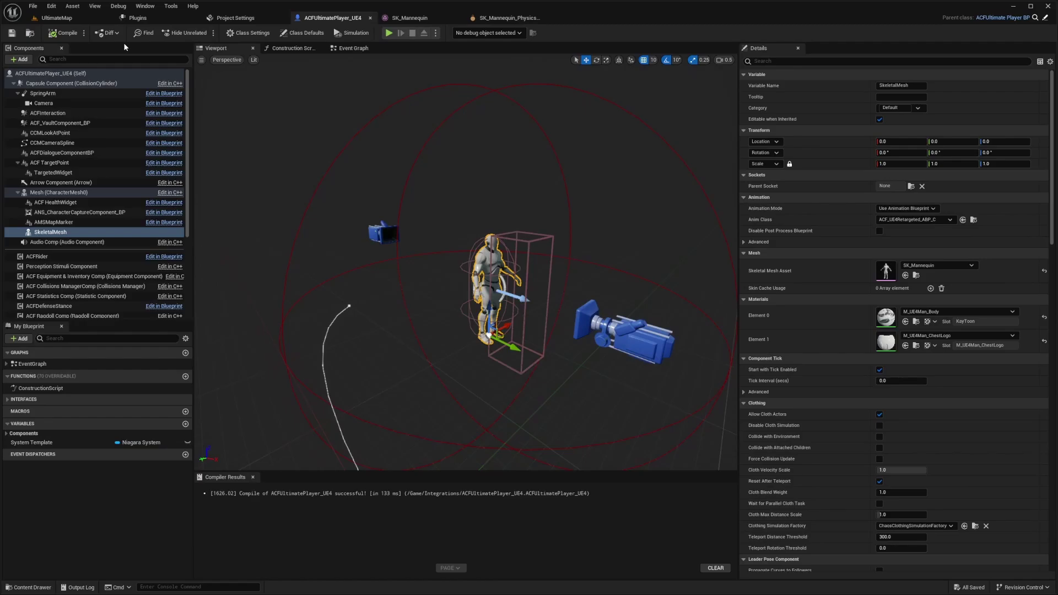
{"action": "left_click", "coordinate": [50, 73]}
{"action": "left_click", "coordinate": [799, 61]}
{"action": "type", "text": "ragdoll"}
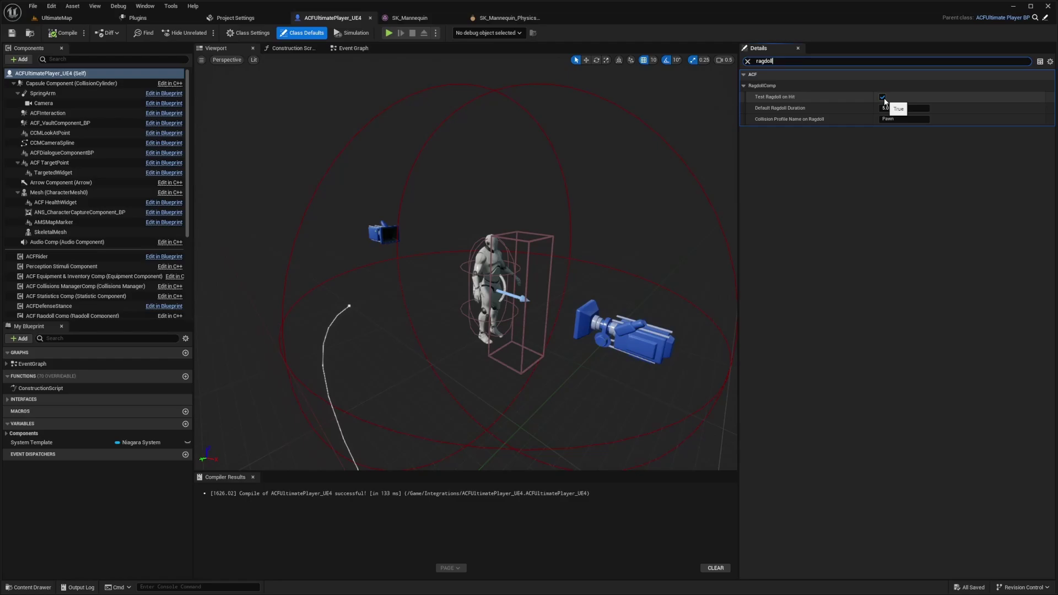
- Set the Max Value of the RPG.Statistics.Equilibrium statistic to 0 in the ACF Statistics component's default attribute set
{"action": "scroll", "coordinate": [63, 220], "scroll_direction": "down", "scroll_amount": 5}
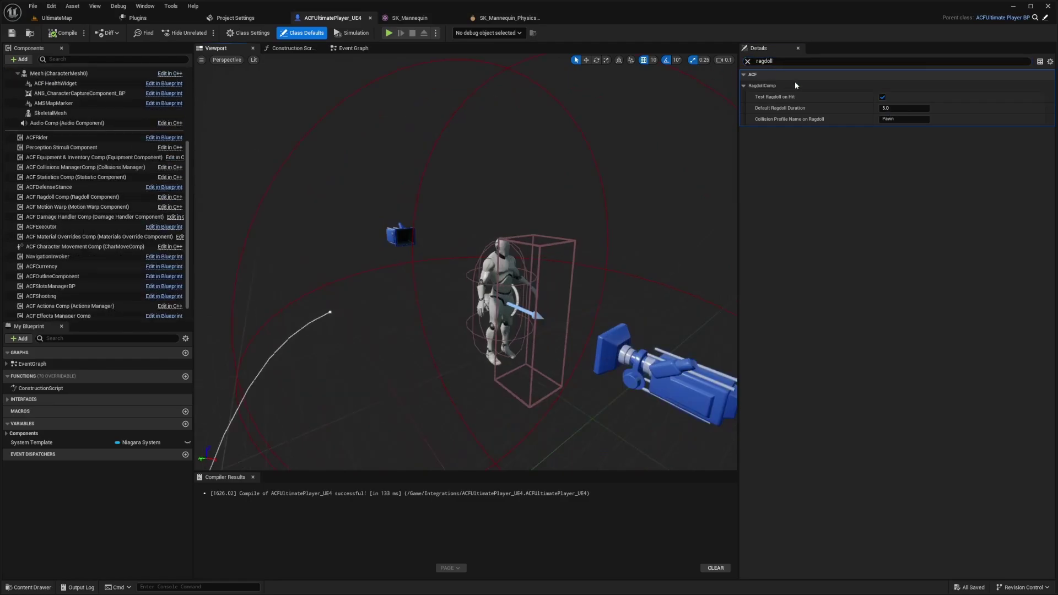
{"action": "left_click", "coordinate": [74, 176]}
{"action": "left_click_drag", "start_coordinate": [791, 62], "coordinate": [729, 65]}
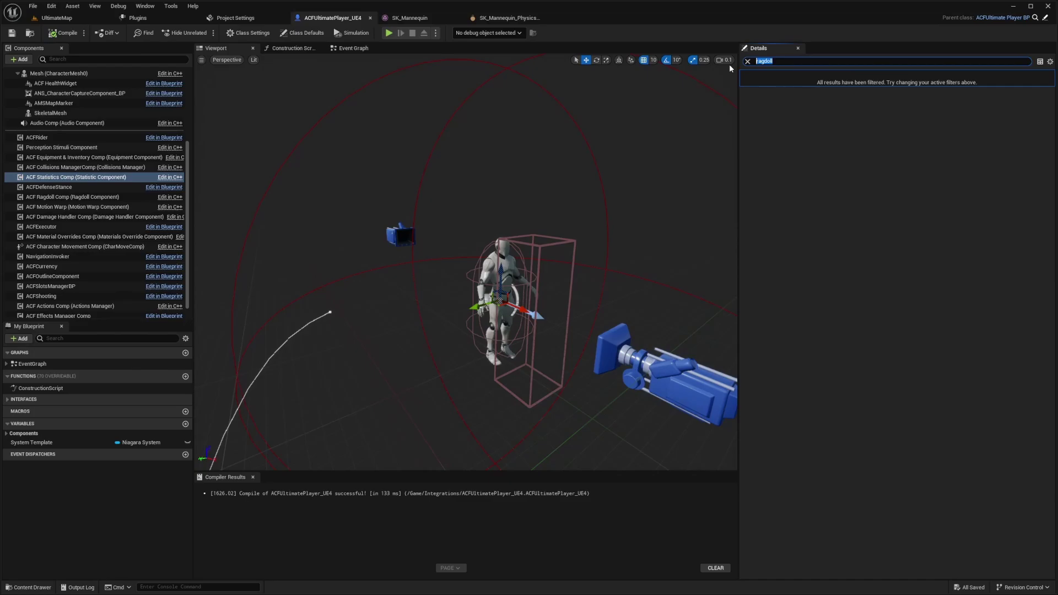
{"action": "key", "text": "BackSpace"}
{"action": "left_click", "coordinate": [743, 96]}
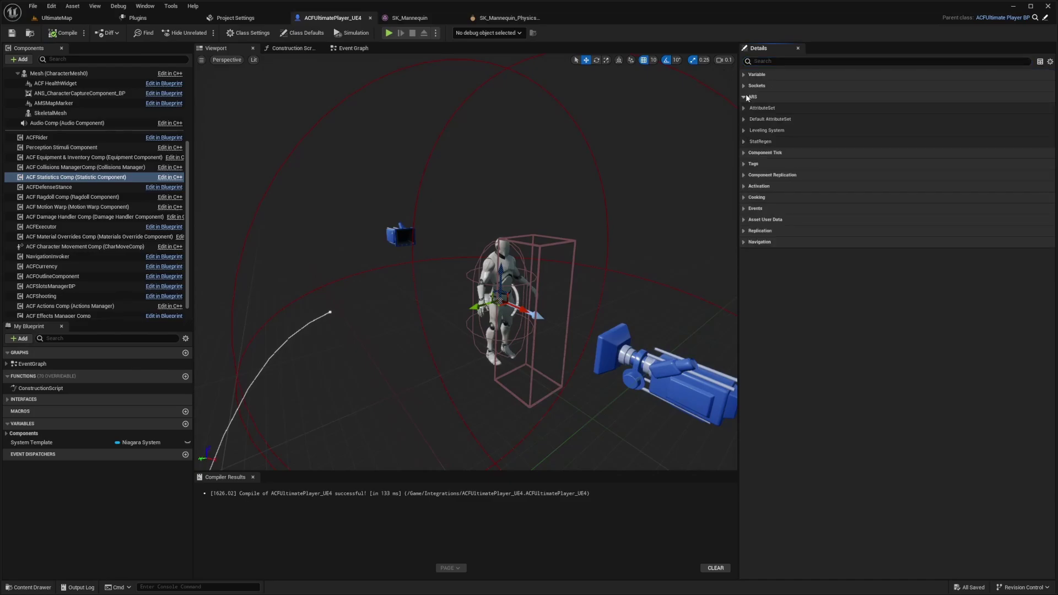
{"action": "left_click", "coordinate": [743, 107]}
{"action": "left_click", "coordinate": [744, 152]}
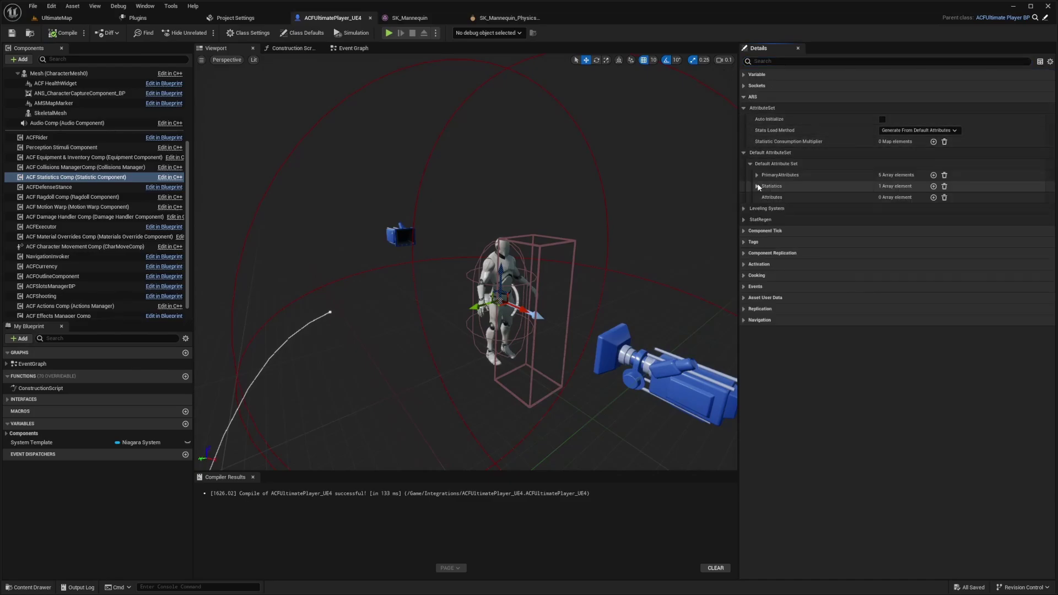
{"action": "left_click", "coordinate": [757, 187]}
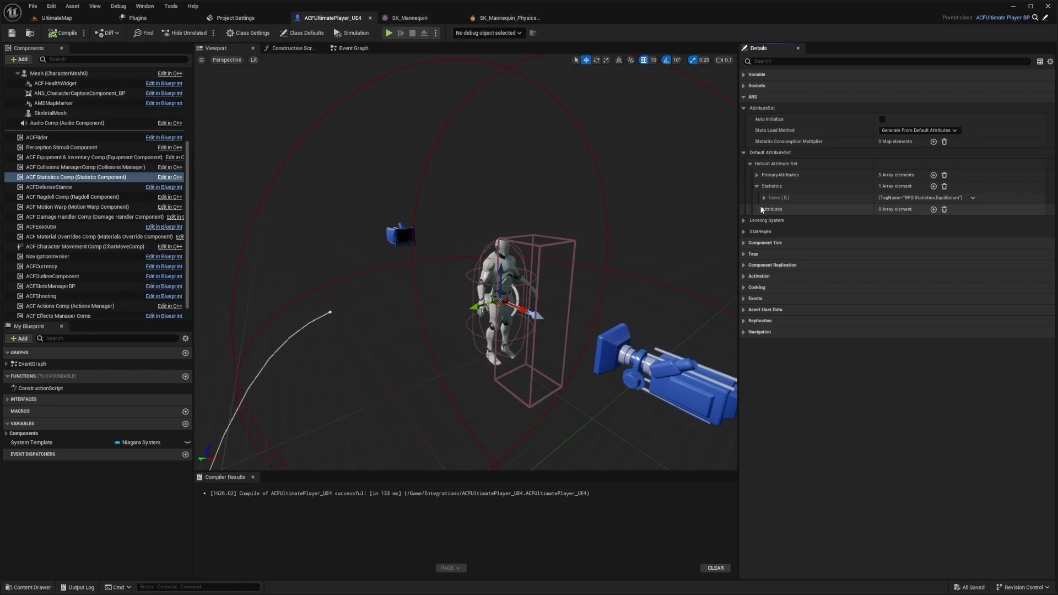
{"action": "left_click", "coordinate": [764, 197]}
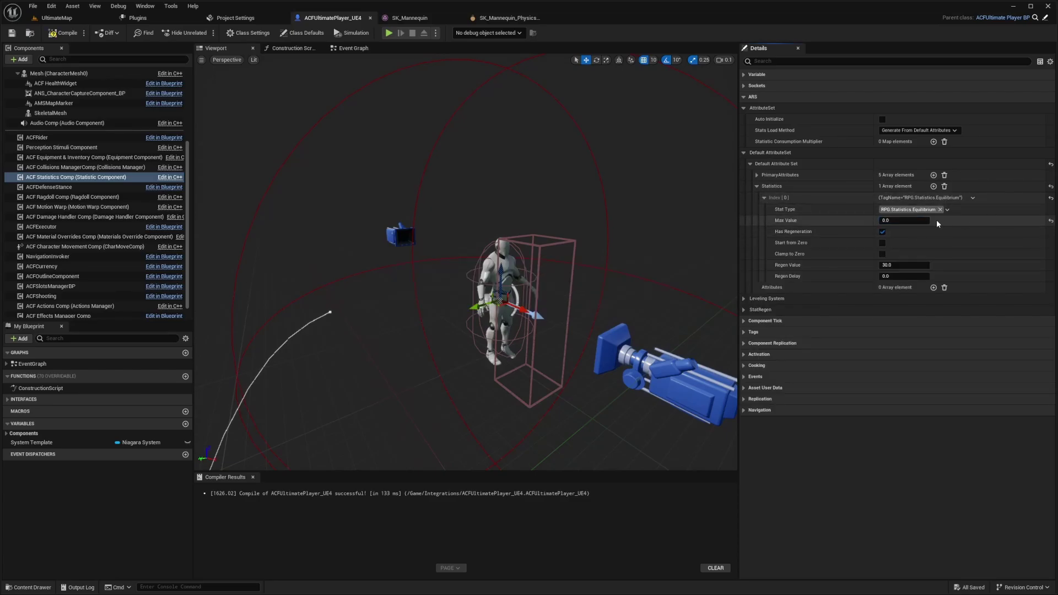
- Find ACFDefenderEnemyBP in the project content, place a rotated copy in UltimateMap, and play-test its attack on the player
{"action": "left_click", "coordinate": [56, 18]}
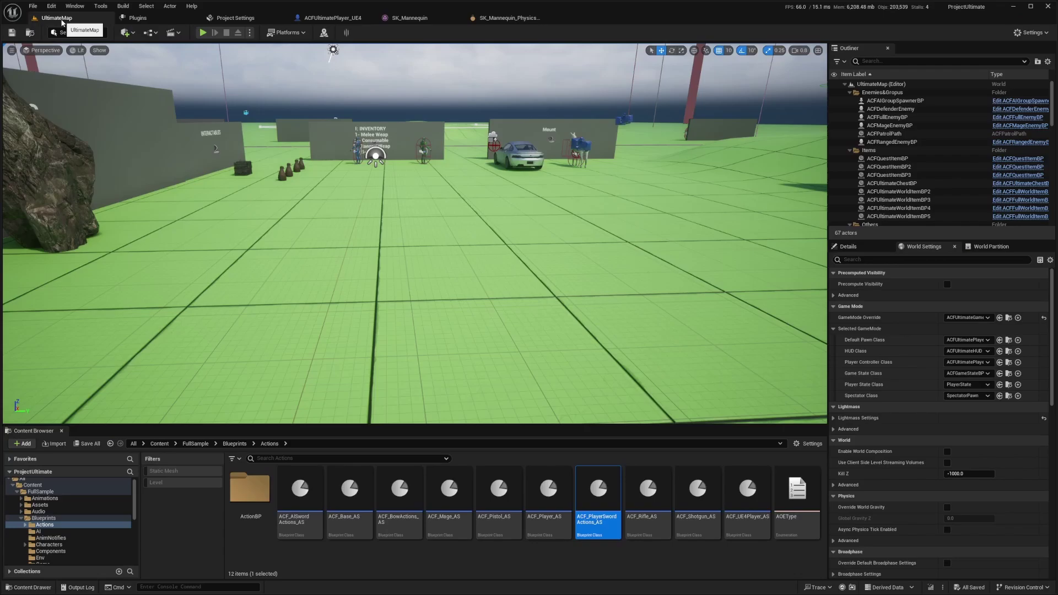
{"action": "left_click", "coordinate": [32, 485]}
{"action": "left_click", "coordinate": [262, 458]}
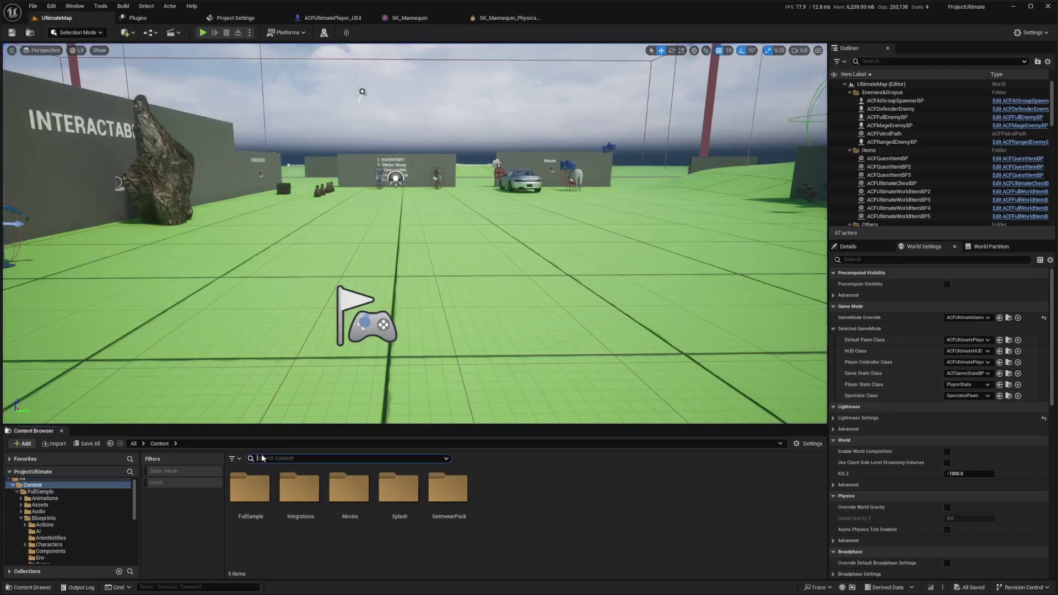
{"action": "type", "text": "acfmele"}
{"action": "key", "text": "Return"}
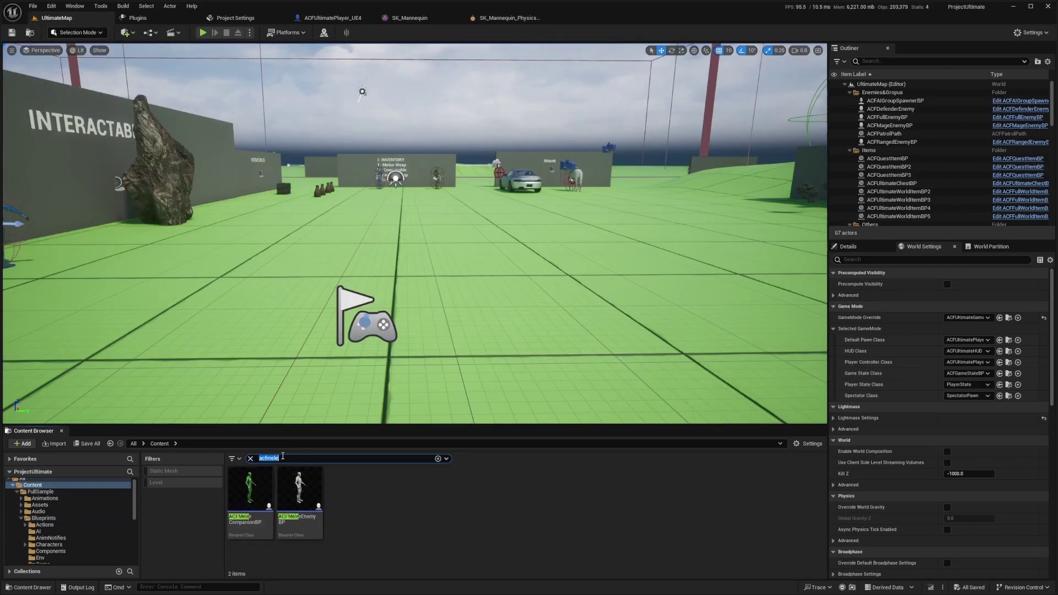
{"action": "type", "text": "defender"}
{"action": "left_click_drag", "start_coordinate": [249, 487], "coordinate": [425, 204]}
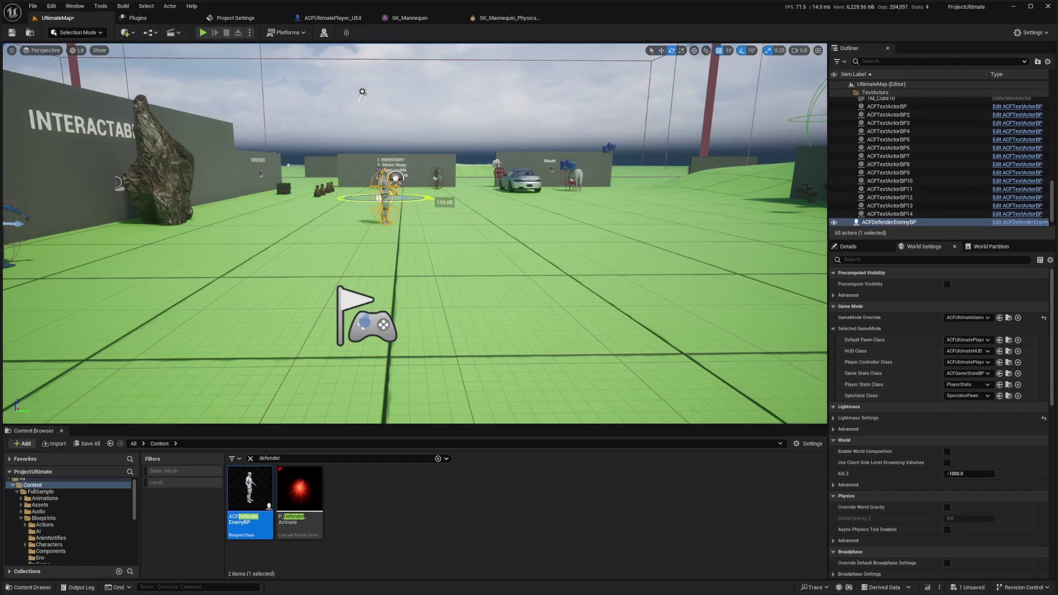
{"action": "left_click_drag", "start_coordinate": [425, 203], "coordinate": [451, 205]}
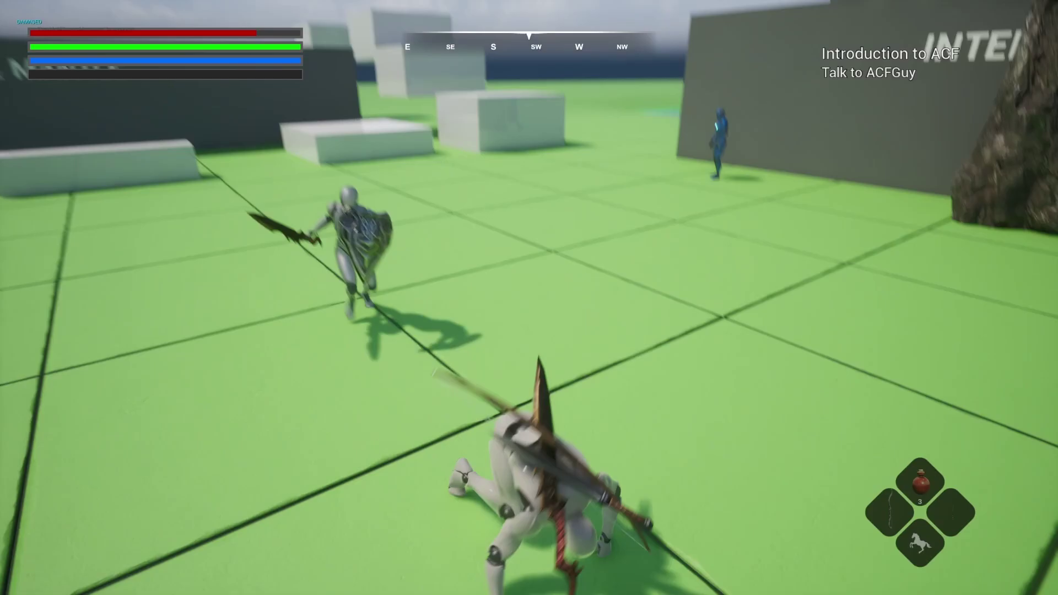
{"action": "key", "text": "Escape"}
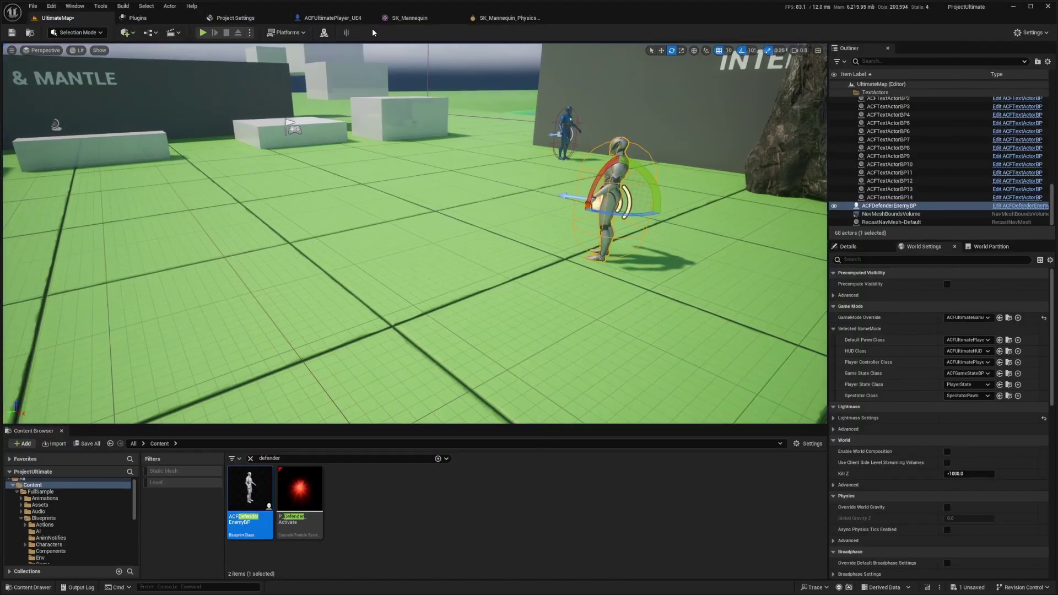
- Set the player's Equilibrium statistic to a Max Value of 60 with Has Regeneration disabled, and save the blueprint
{"action": "left_click", "coordinate": [316, 17]}
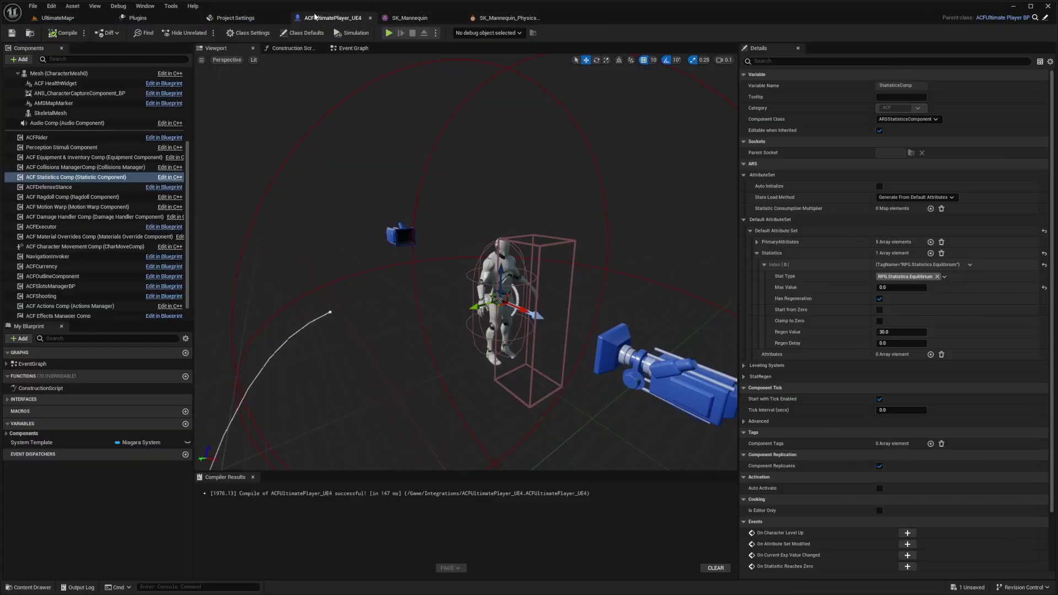
{"action": "left_click", "coordinate": [890, 287]}
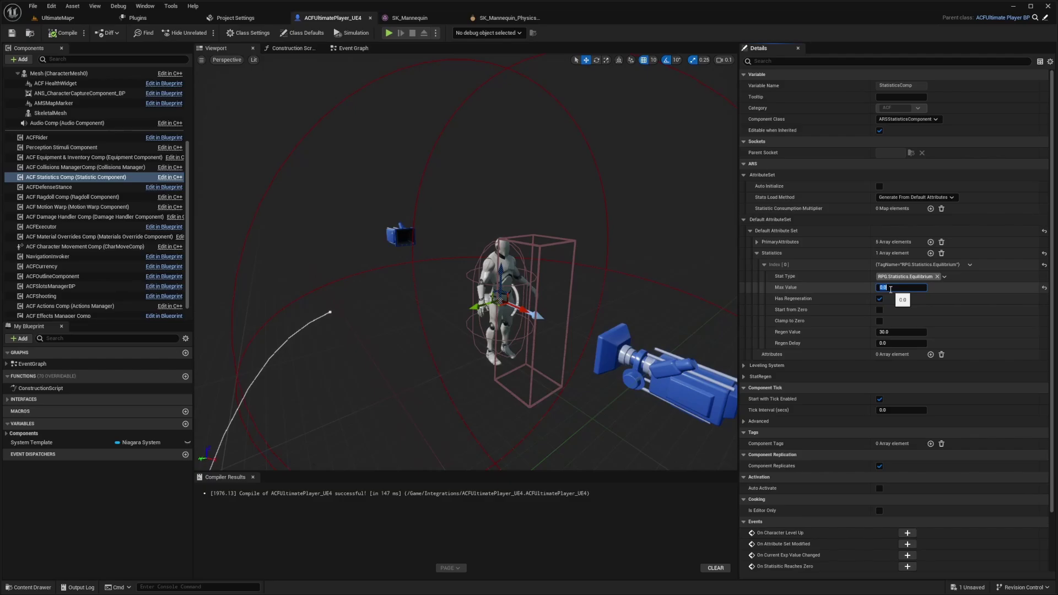
{"action": "key", "text": "Return"}
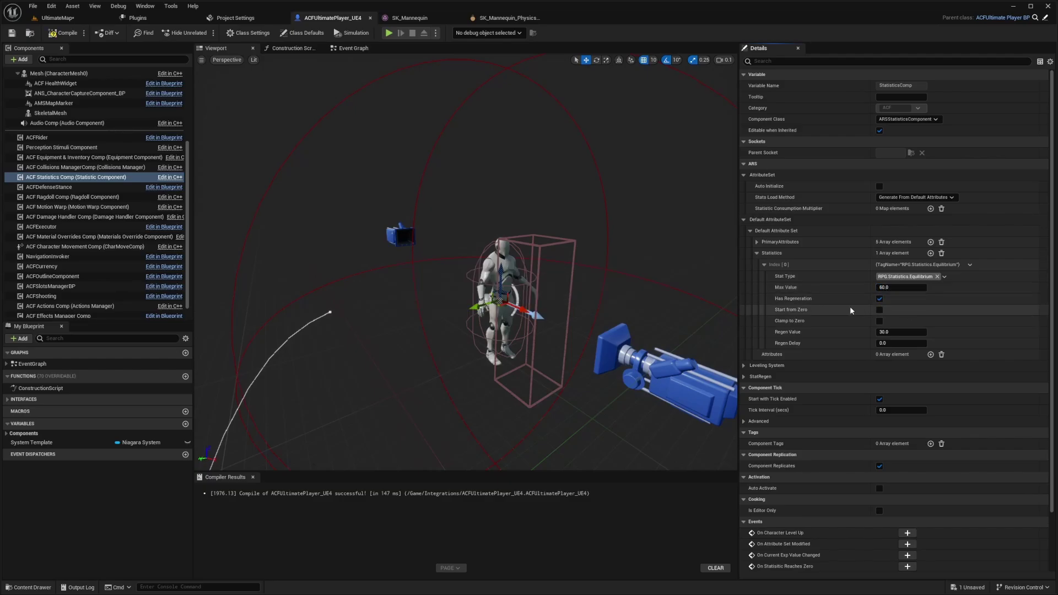
{"action": "key", "text": "ctrl+s"}
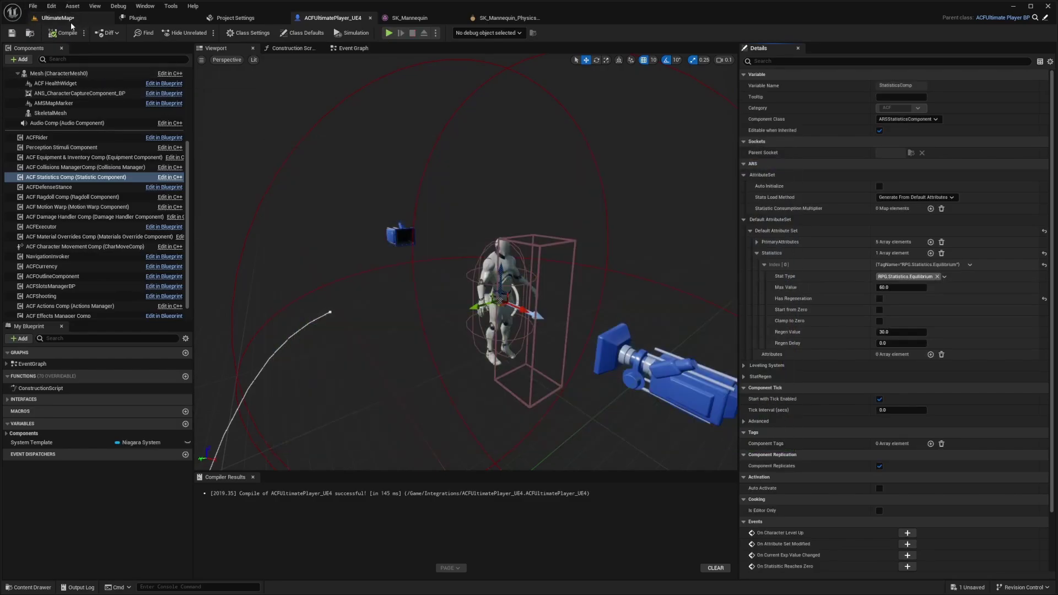
- Play-test UltimateMap and let the defender enemy strike the player repeatedly to test the Equilibrium-driven ragdoll
{"action": "left_click", "coordinate": [70, 22]}
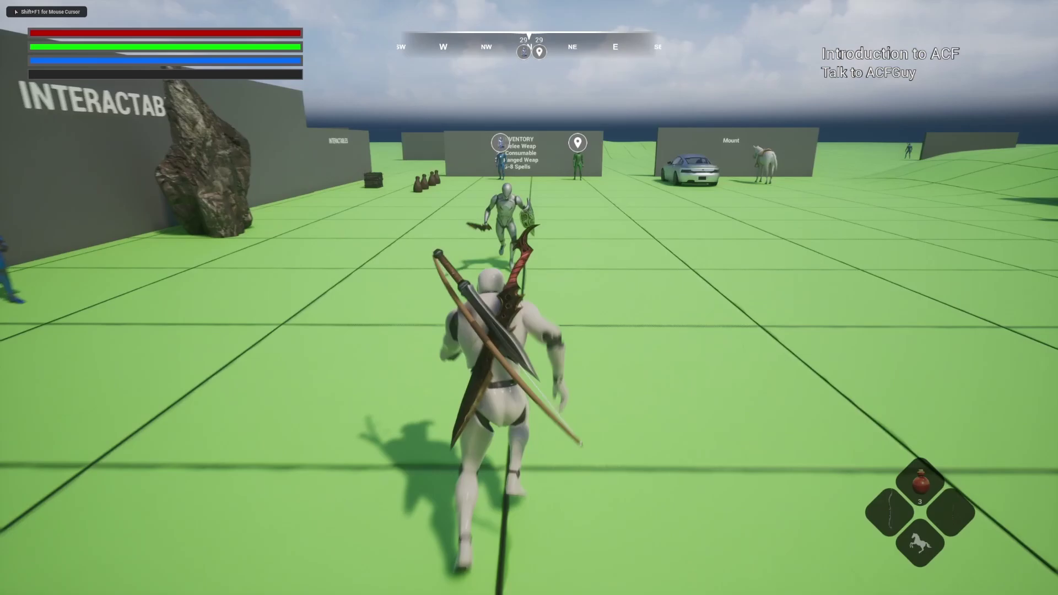
{"action": "key", "text": "w"}
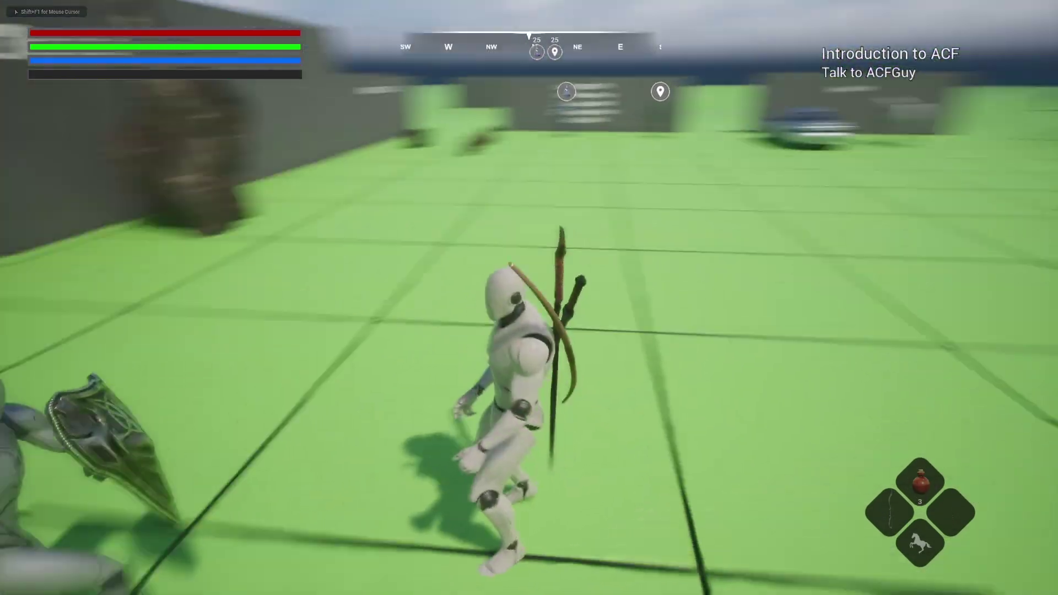
{"action": "key", "text": "w"}
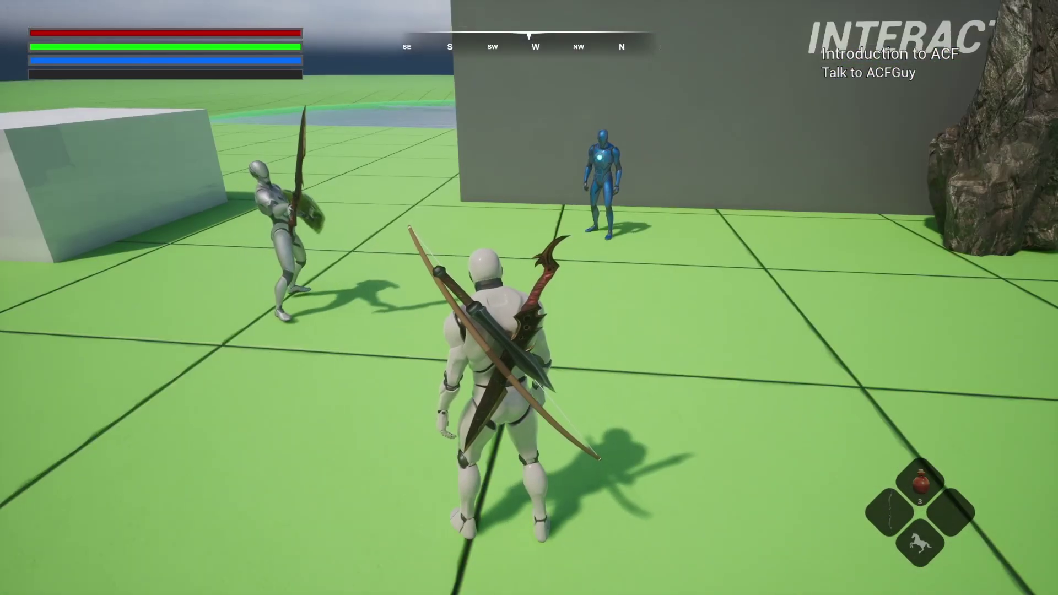
{"action": "left_click", "coordinate": [528, 298]}
{"action": "left_click", "coordinate": [529, 297]}
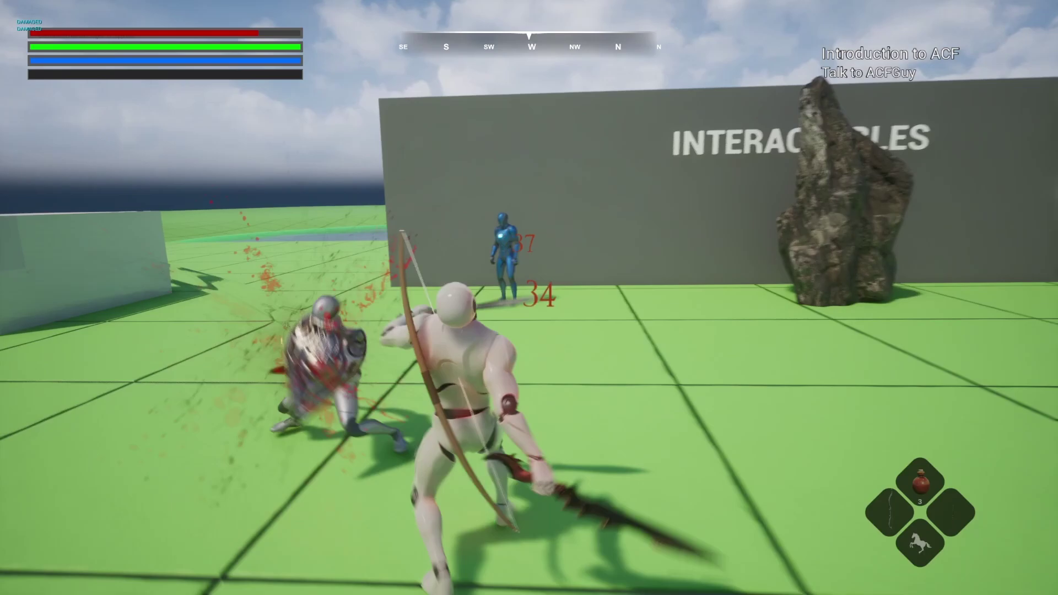
{"action": "key", "text": "w"}
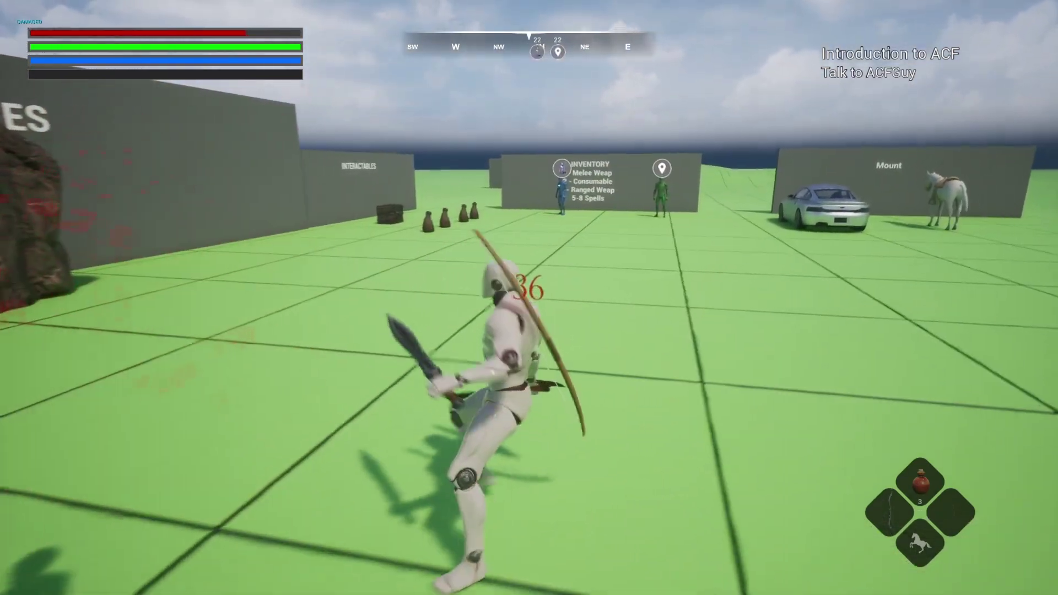
{"action": "key", "text": "w"}
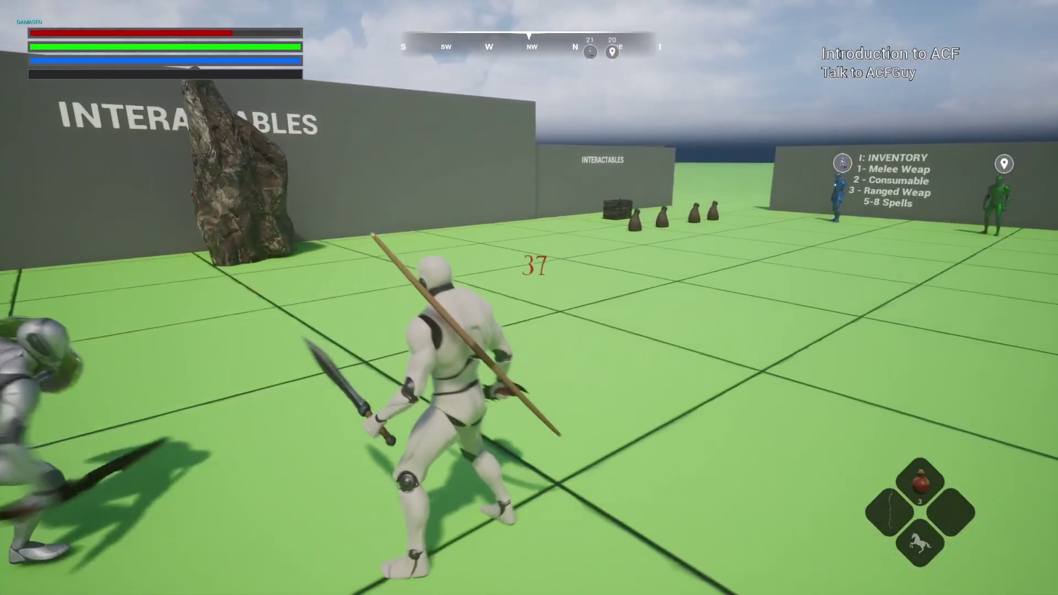
{"action": "key", "text": "w"}
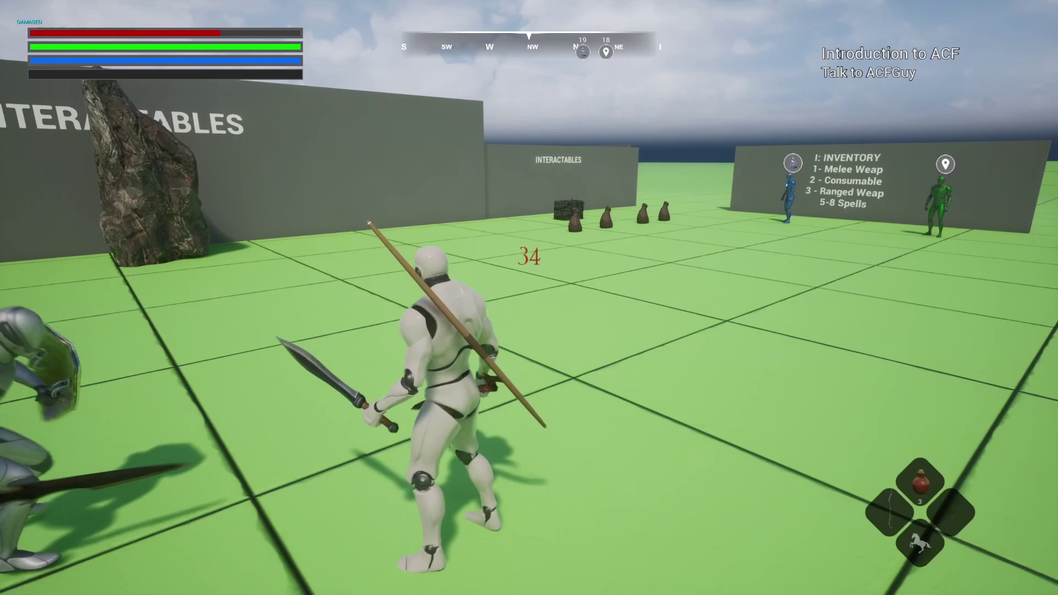
{"action": "key", "text": "w"}
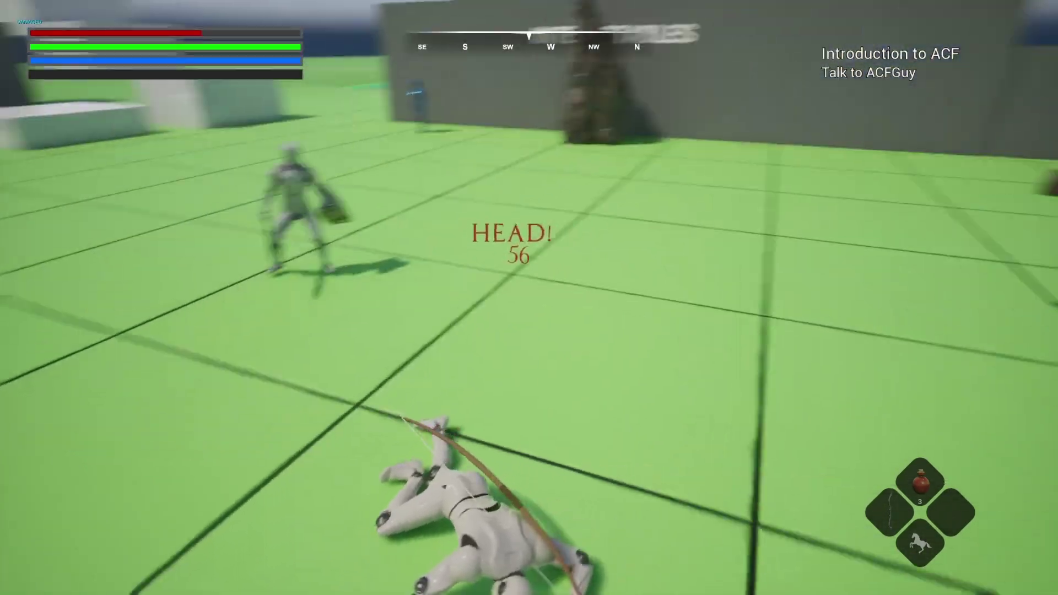
- Fight back against the defender enemy until it is defeated, and end the play session
{"action": "key", "text": "w"}
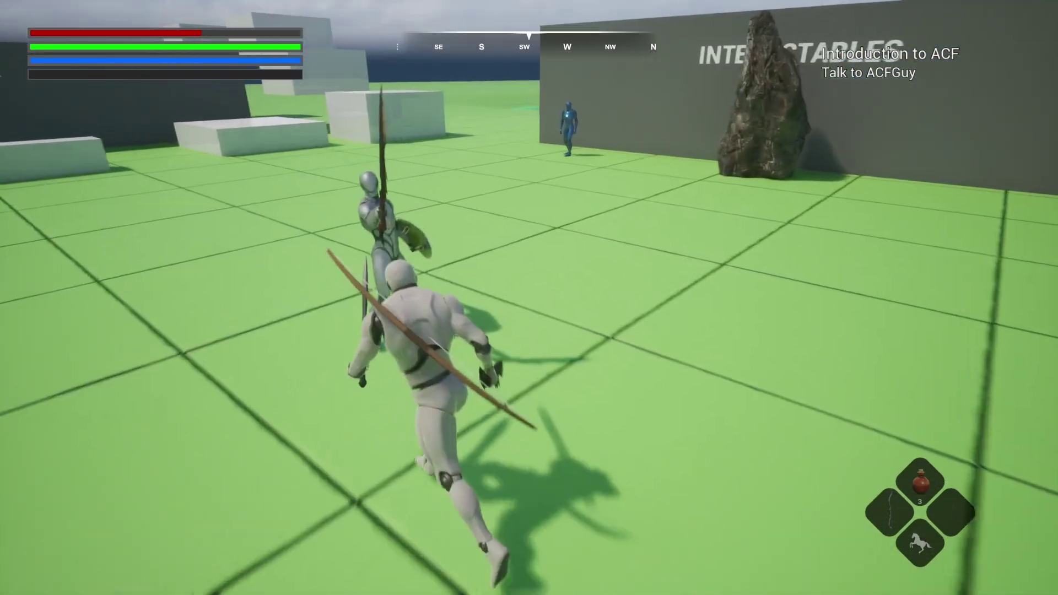
{"action": "key", "text": "w"}
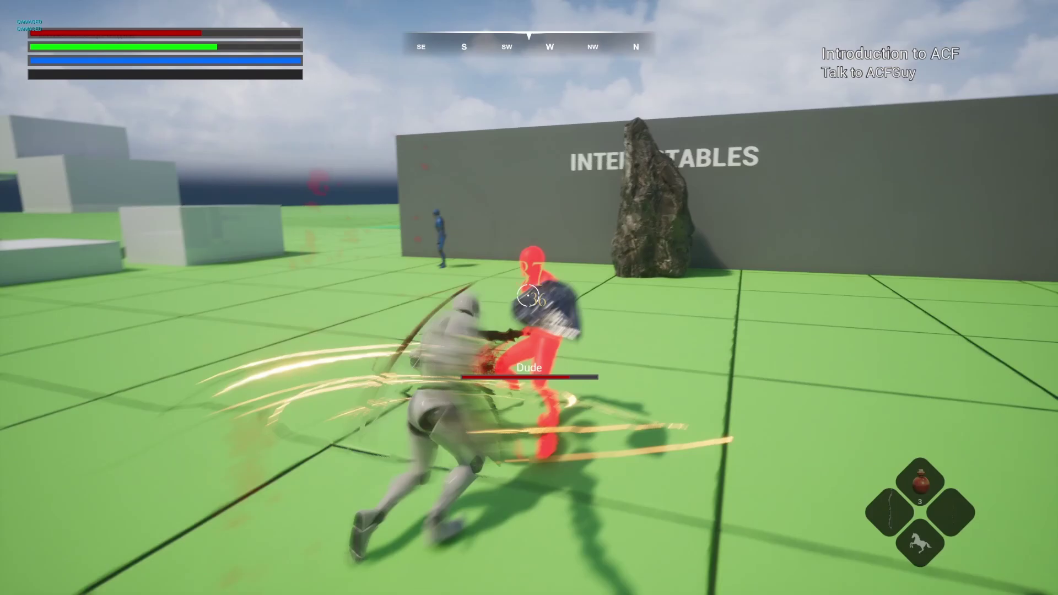
{"action": "left_click", "coordinate": [529, 297]}
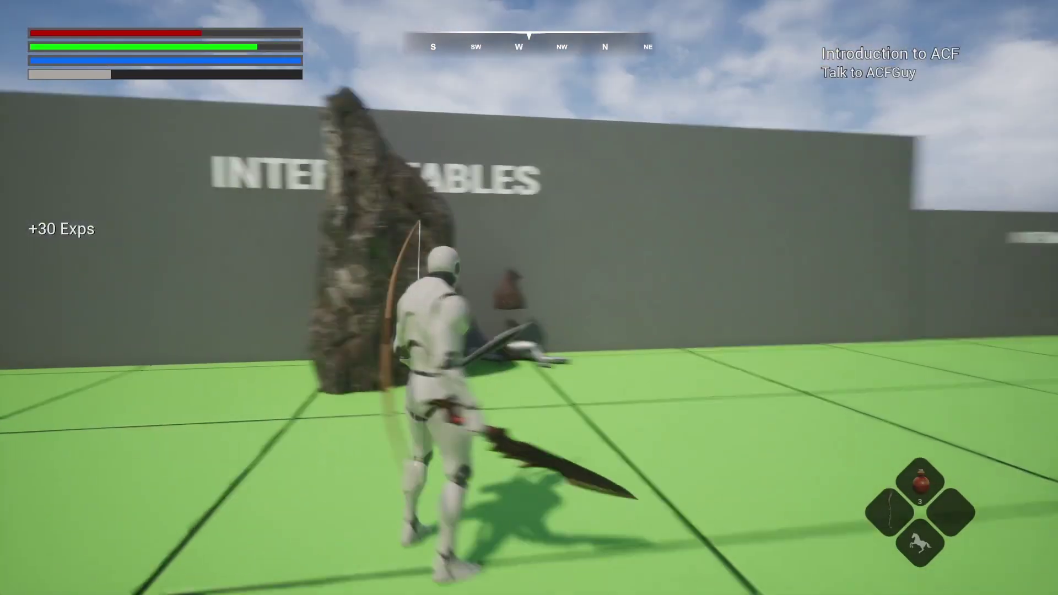
{"action": "key", "text": "Escape"}
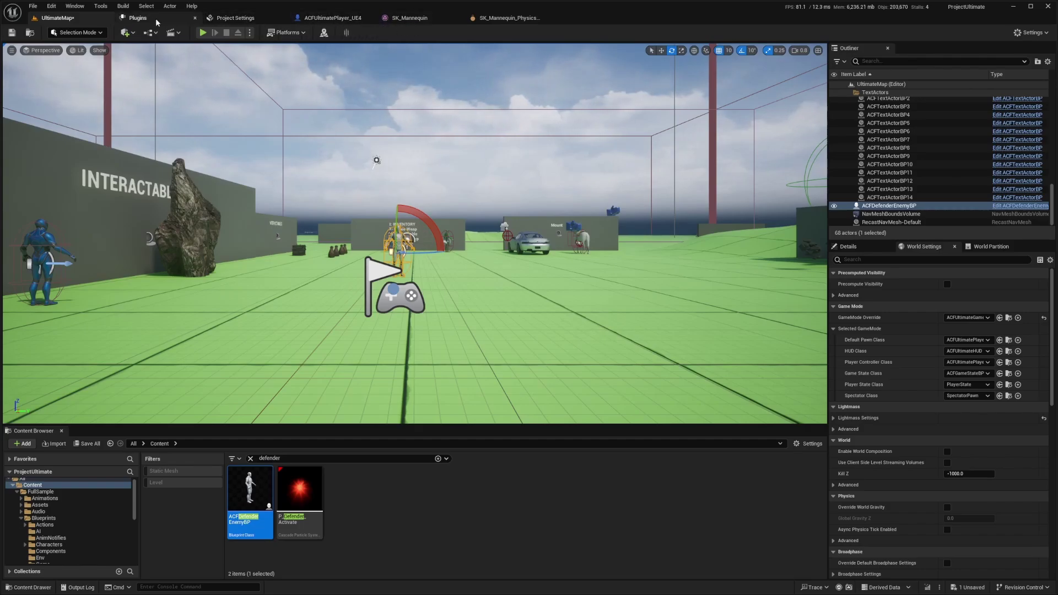
- Set the player's Equilibrium Max Value to 40 in the ACFUltimatePlayer_UE4 blueprint and play-test against the defender again
{"action": "left_click", "coordinate": [330, 17]}
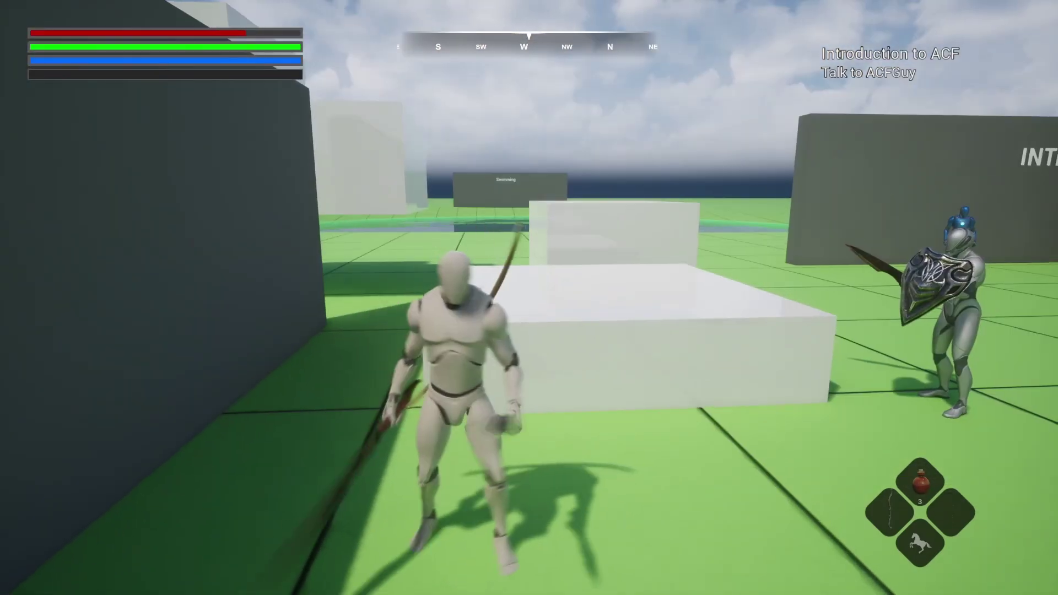
{"action": "key", "text": "d"}
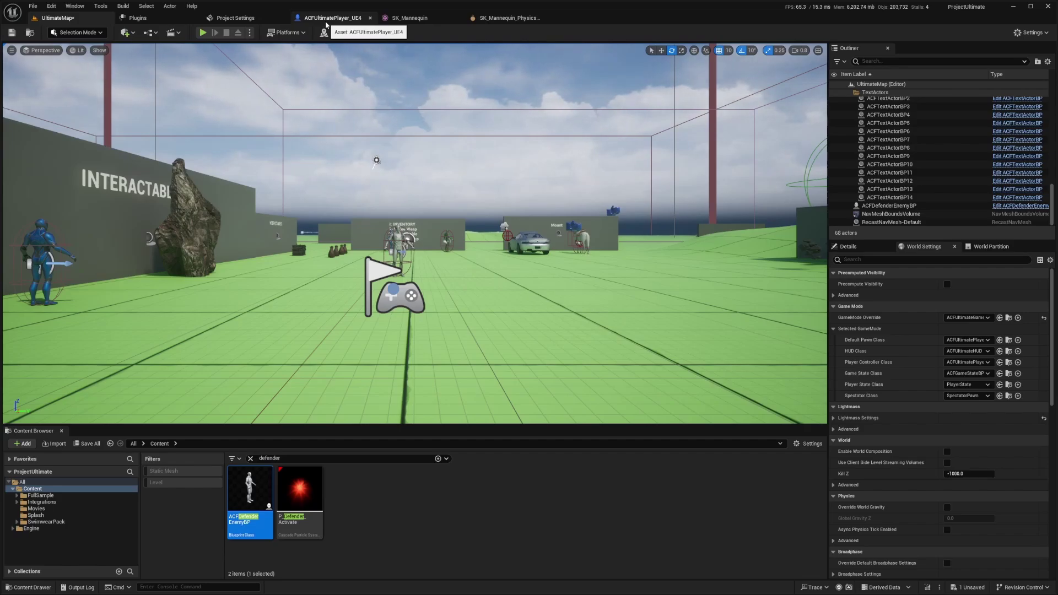
- Open the ACF_Player_AS action set used by the ACF Actions component of the ACFUltimatePlayer_UE4 blueprint
{"action": "left_click", "coordinate": [325, 21]}
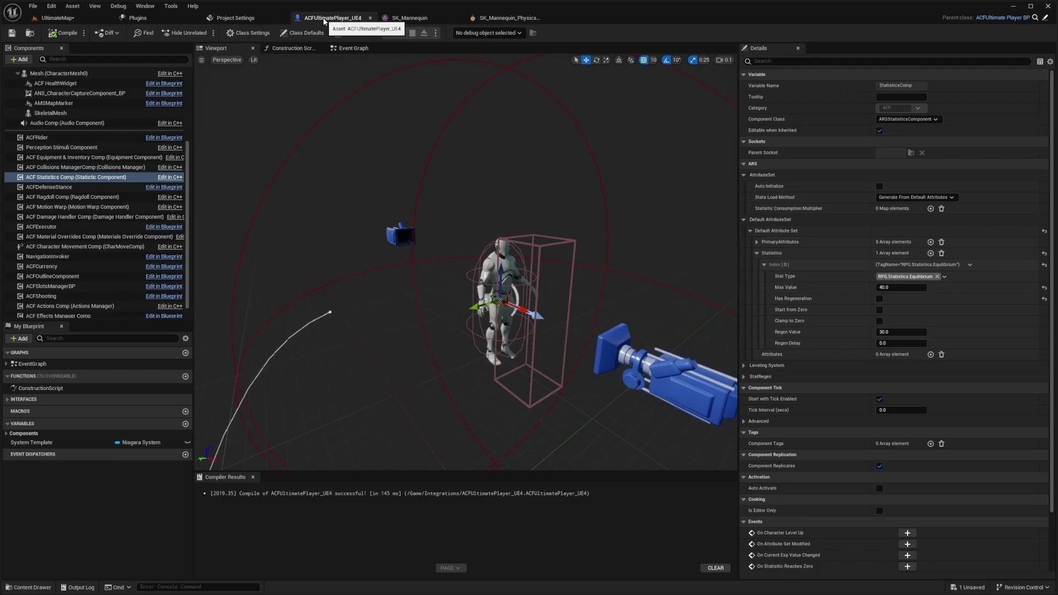
{"action": "scroll", "coordinate": [83, 265], "scroll_direction": "down", "scroll_amount": 1}
{"action": "left_click", "coordinate": [81, 295]}
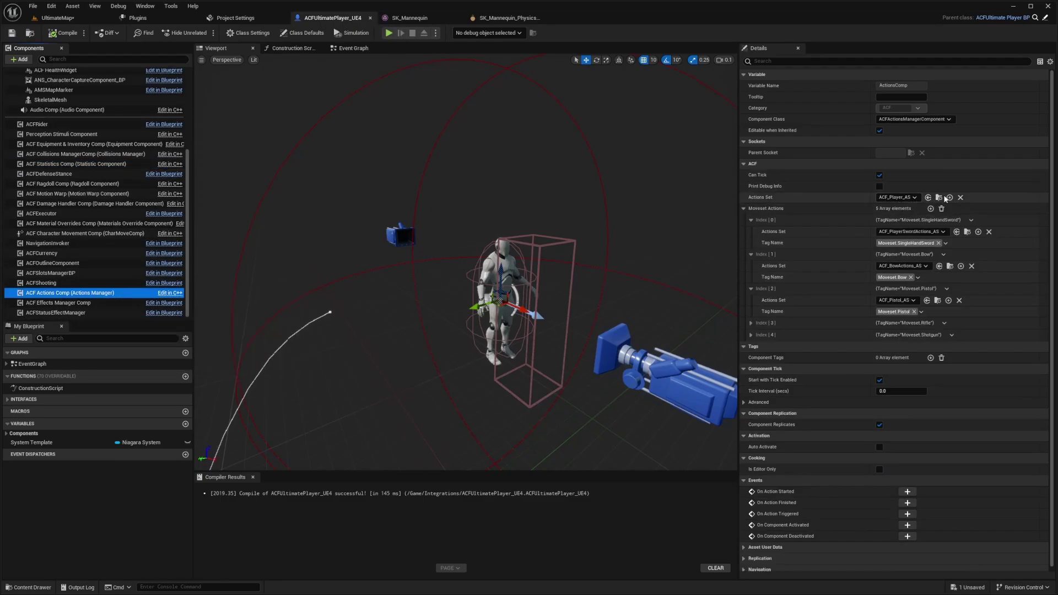
{"action": "left_click", "coordinate": [939, 197]}
{"action": "double_click", "coordinate": [545, 506]}
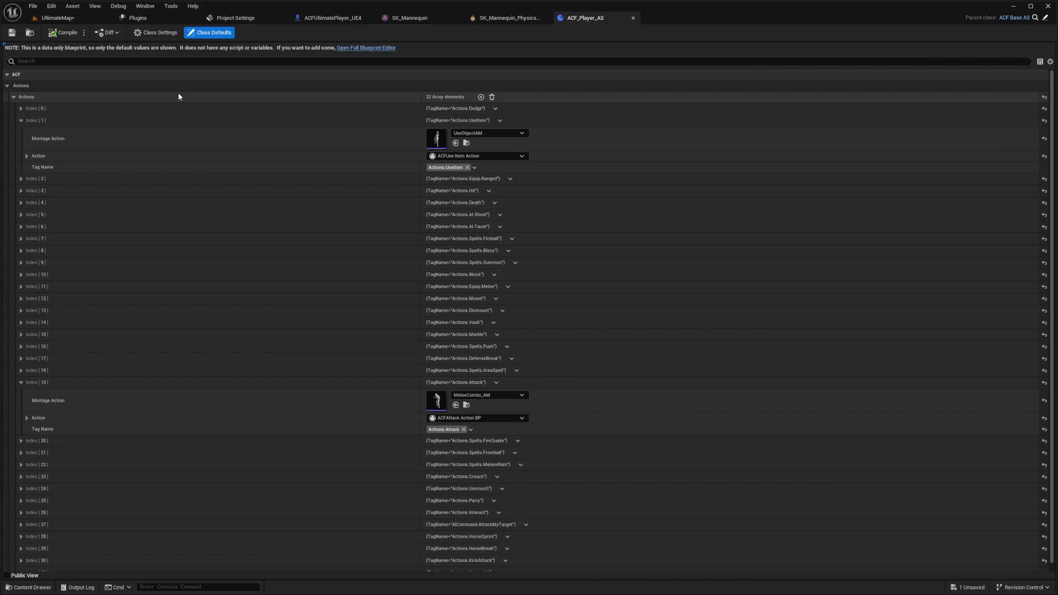
- In the Actions.Hit entry's ACF Advanced Hit Action, set Hit Warp Distance to 1000 and Warp End Time to 0.1
{"action": "left_click", "coordinate": [21, 121]}
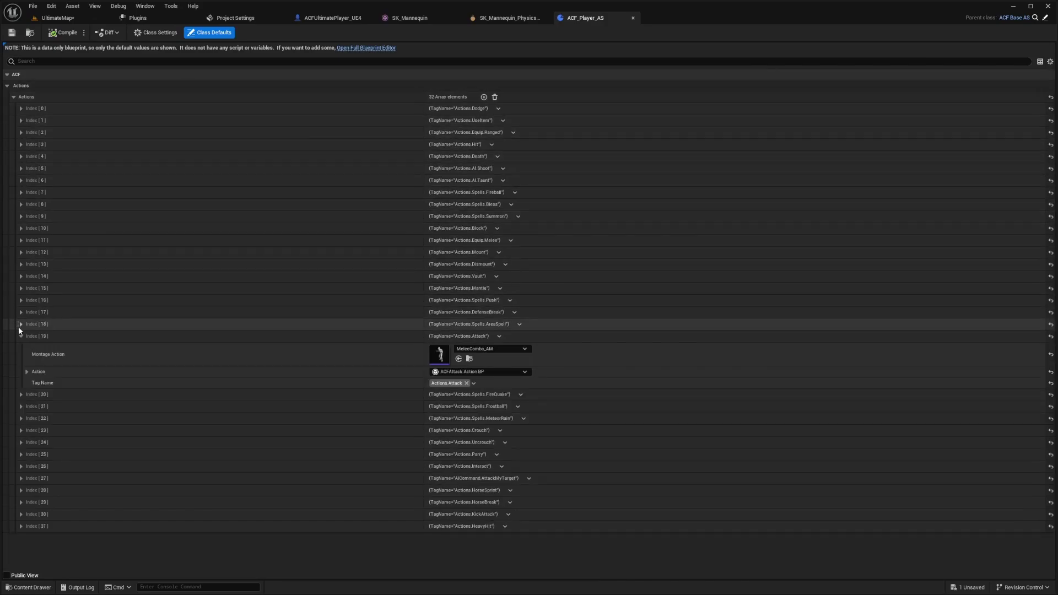
{"action": "left_click", "coordinate": [21, 335]}
{"action": "left_click", "coordinate": [22, 144]}
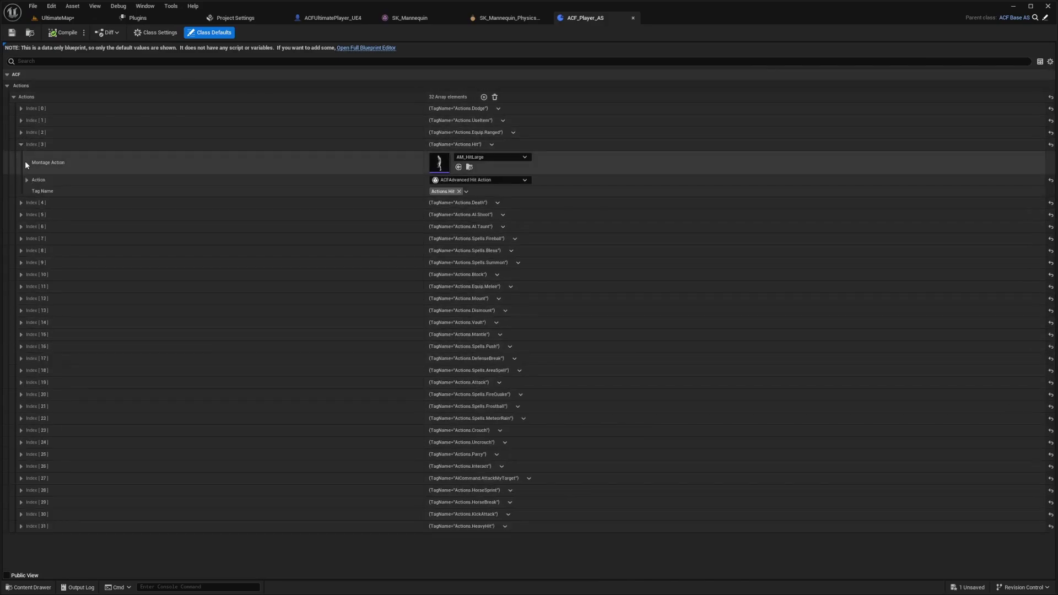
{"action": "left_click", "coordinate": [27, 180]}
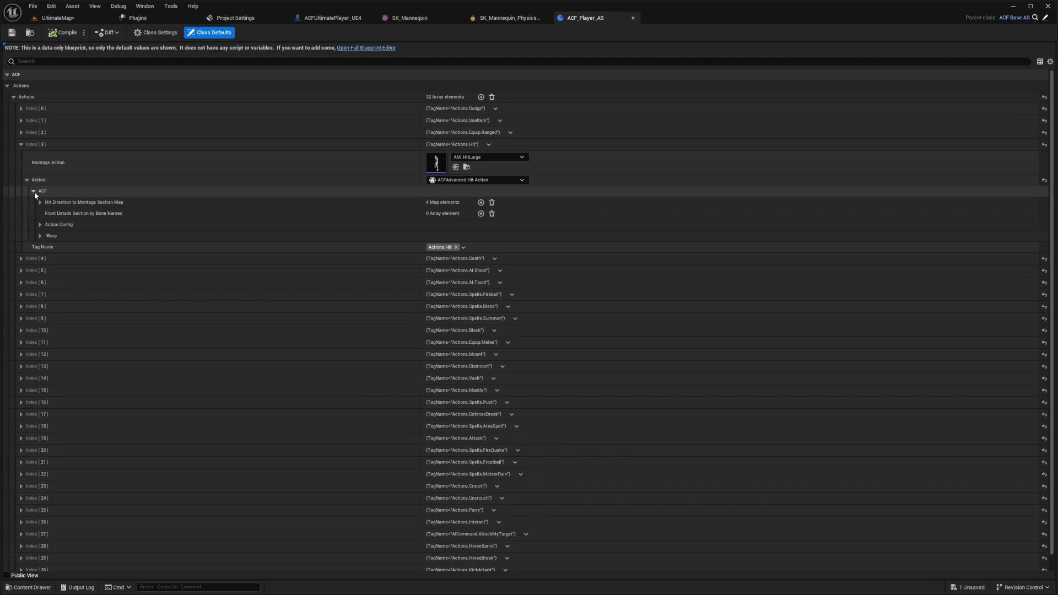
{"action": "left_click", "coordinate": [39, 236]}
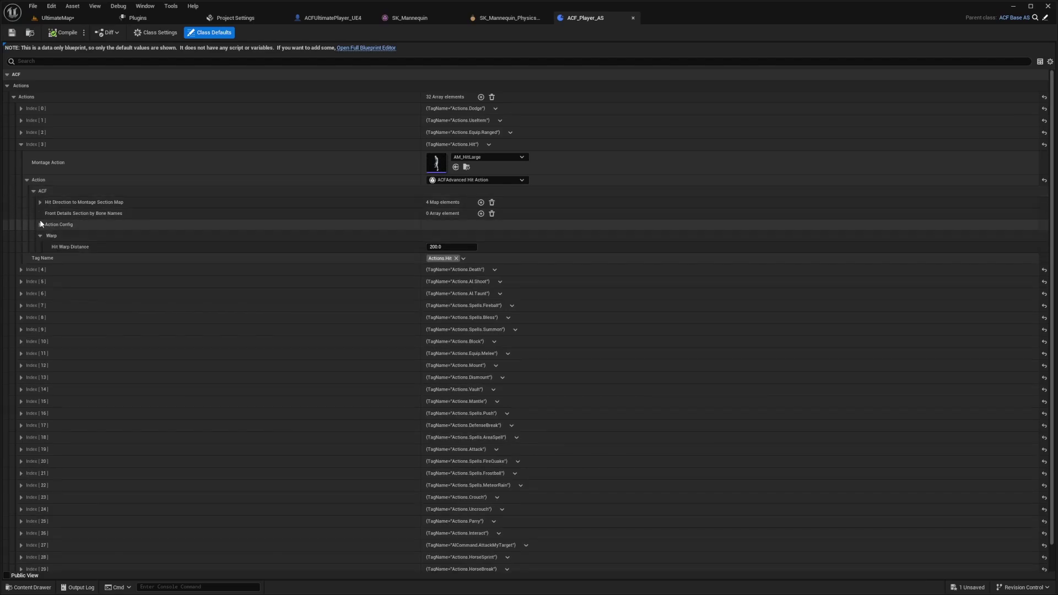
{"action": "left_click", "coordinate": [41, 223]}
{"action": "scroll", "coordinate": [79, 276], "scroll_direction": "down", "scroll_amount": 2}
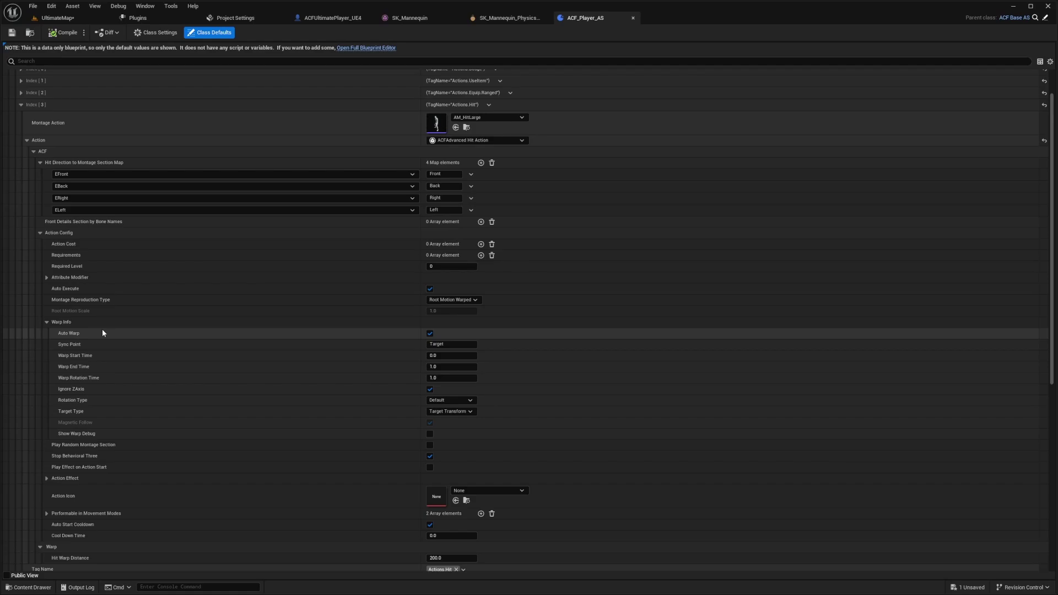
{"action": "scroll", "coordinate": [114, 380], "scroll_direction": "down", "scroll_amount": 3}
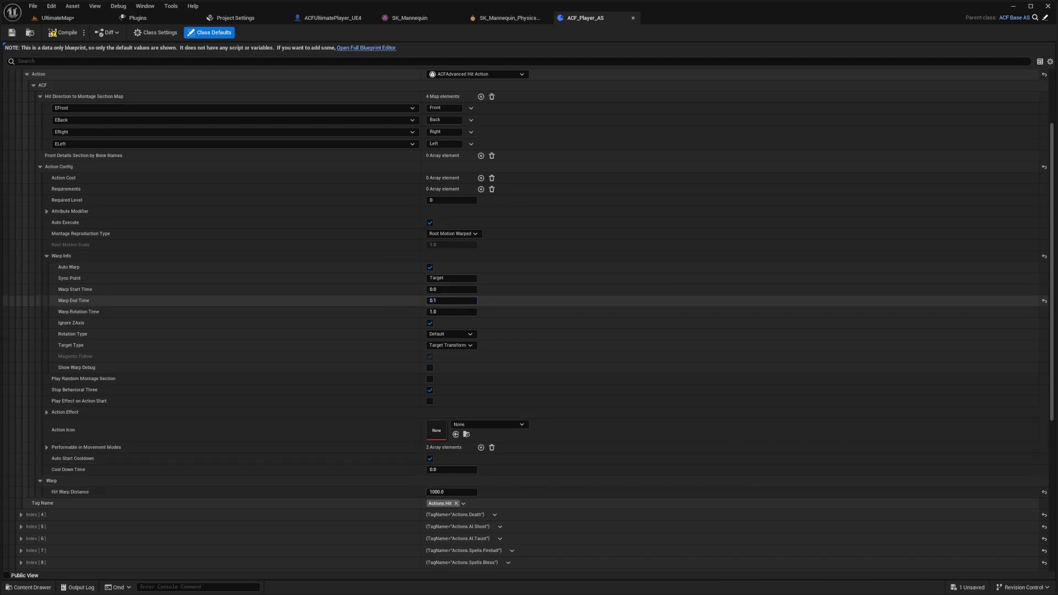
- Play-test UltimateMap with the changed hit action, moving the player around the defender enemy to receive its attacks
{"action": "left_click", "coordinate": [65, 17]}
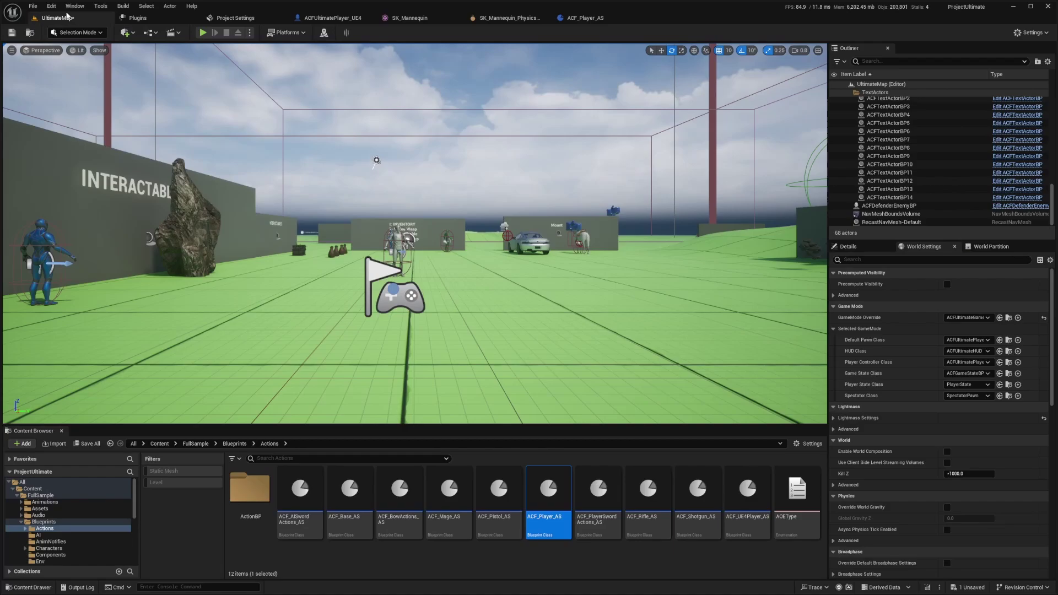
{"action": "key", "text": "alt+p"}
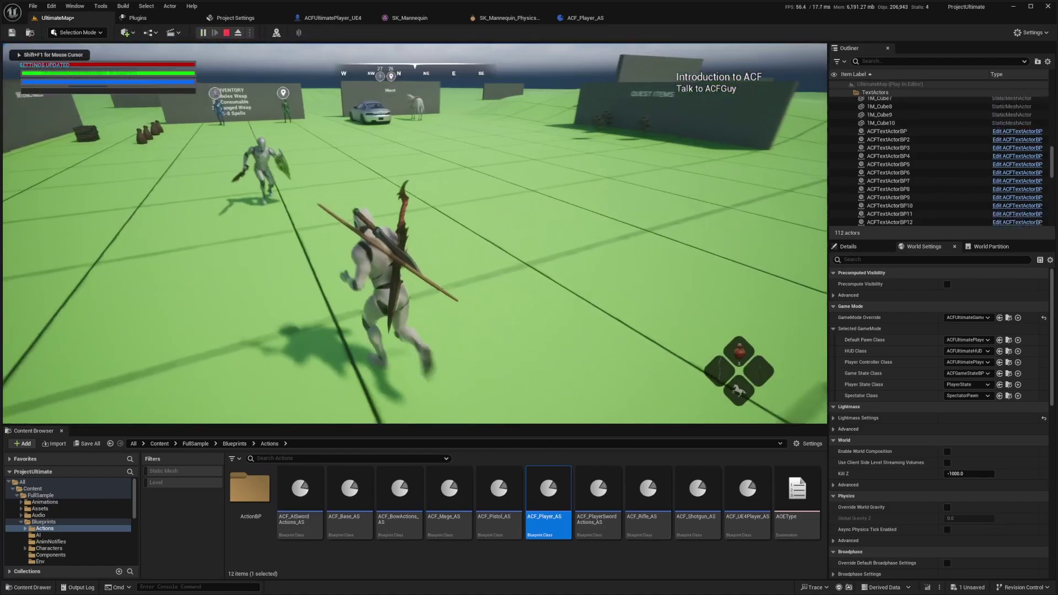
{"action": "key", "text": "w"}
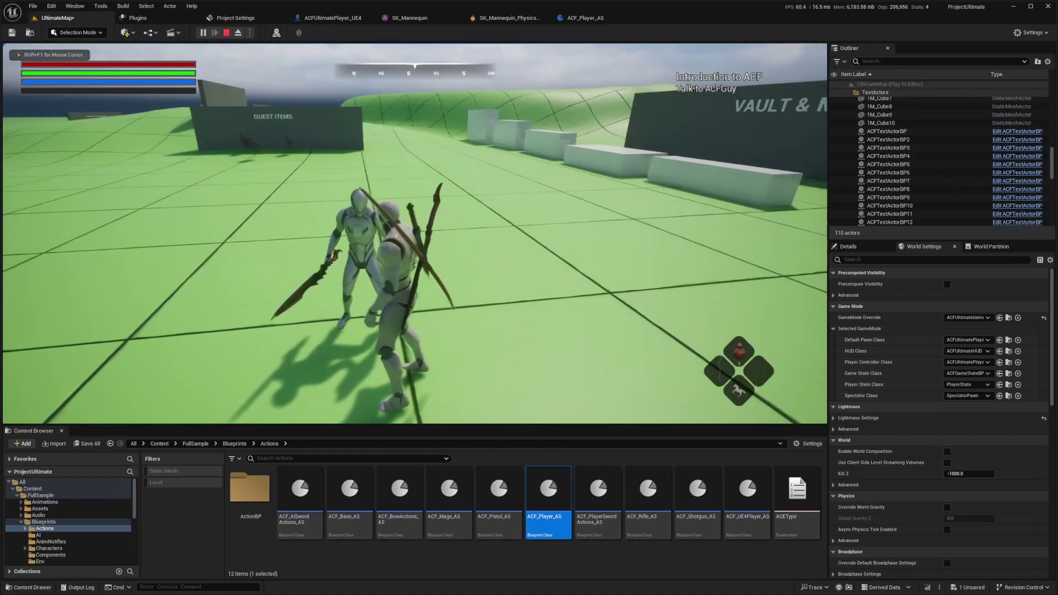
{"action": "key", "text": "w"}
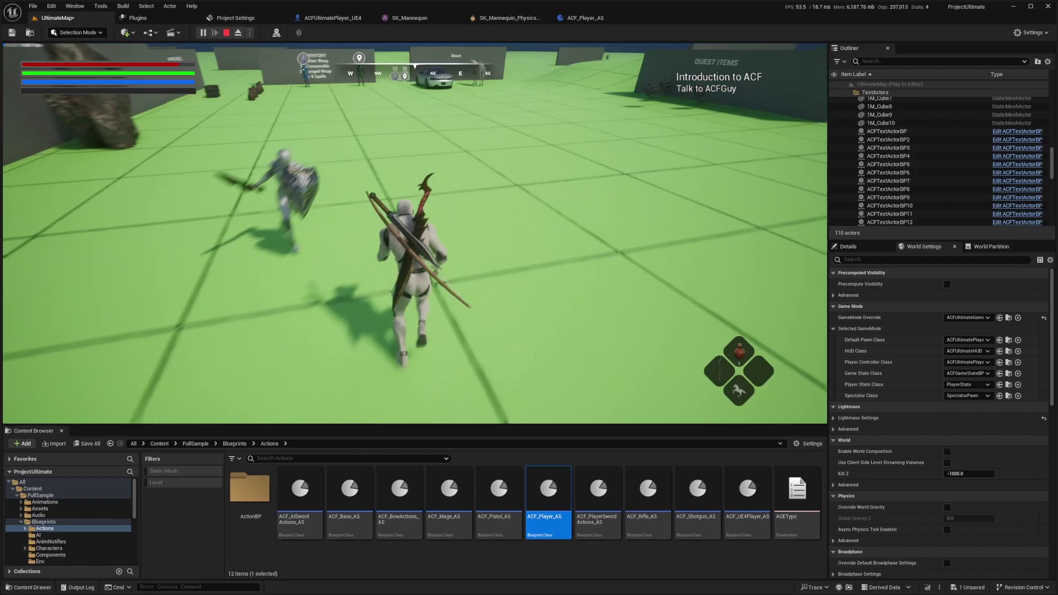
{"action": "key", "text": "w"}
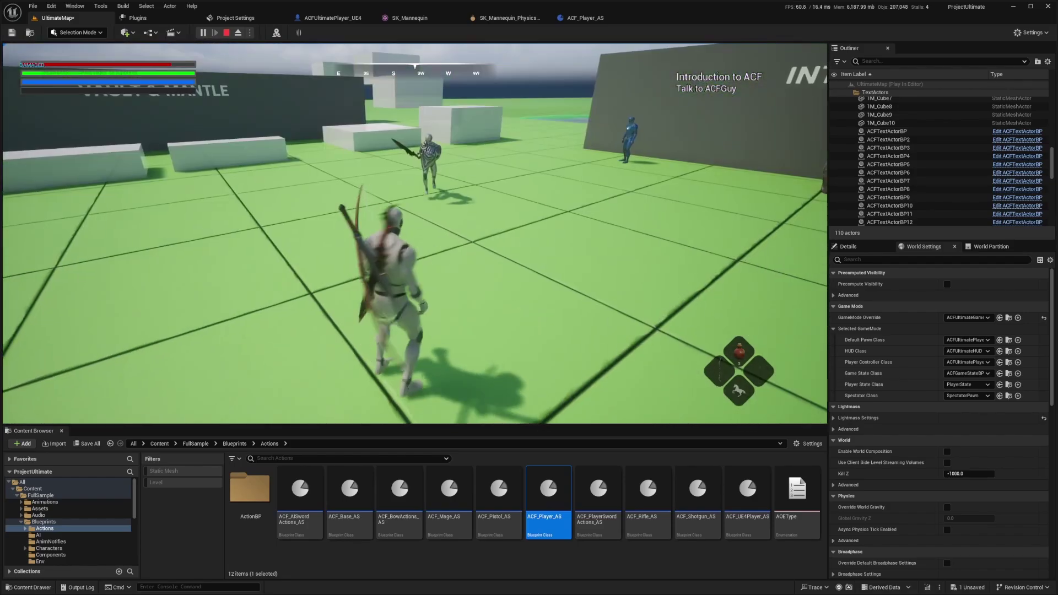
{"action": "key", "text": "w"}
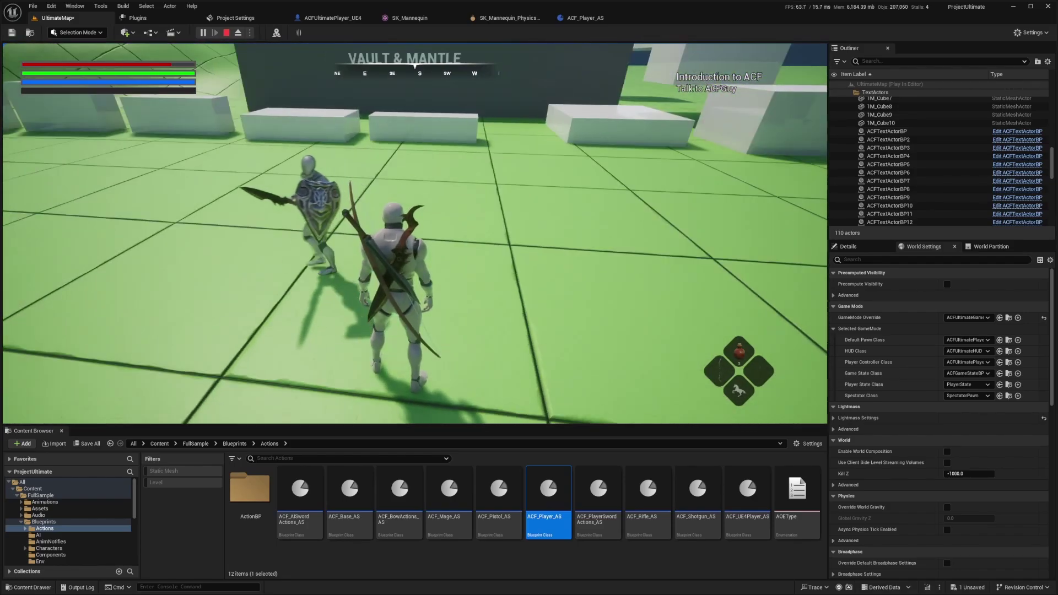
- Switch the play view to full screen, keep exposing the player to the defender's hits, and end the session
{"action": "key", "text": "F11"}
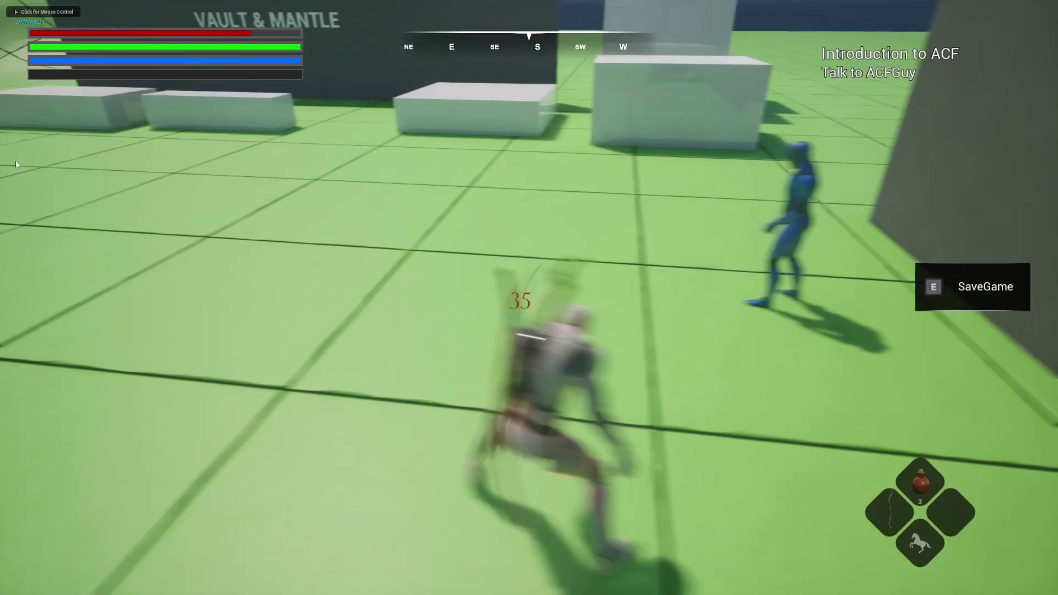
{"action": "left_click", "coordinate": [529, 298]}
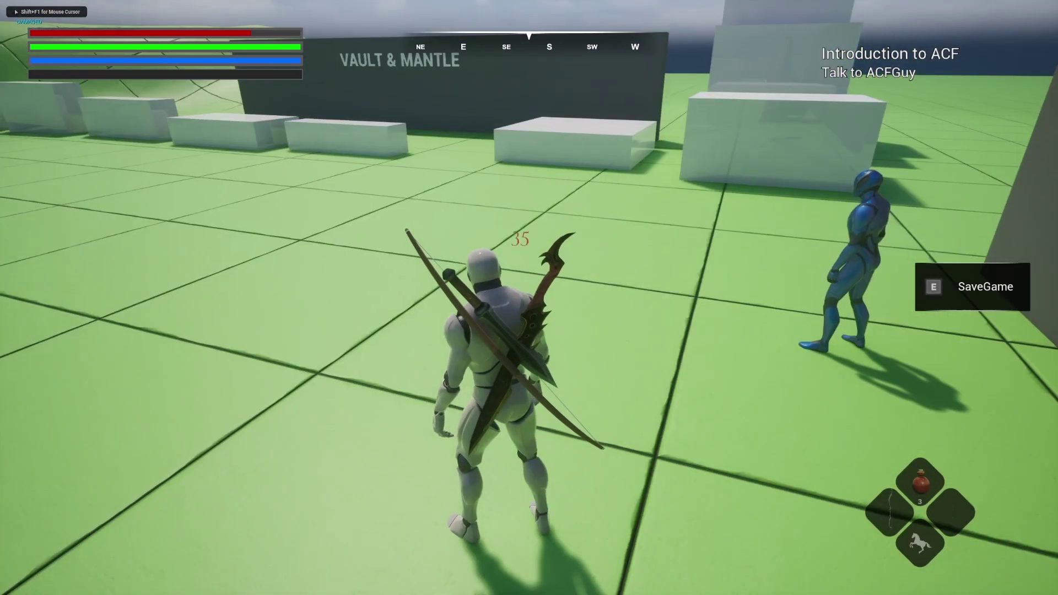
{"action": "key", "text": "a"}
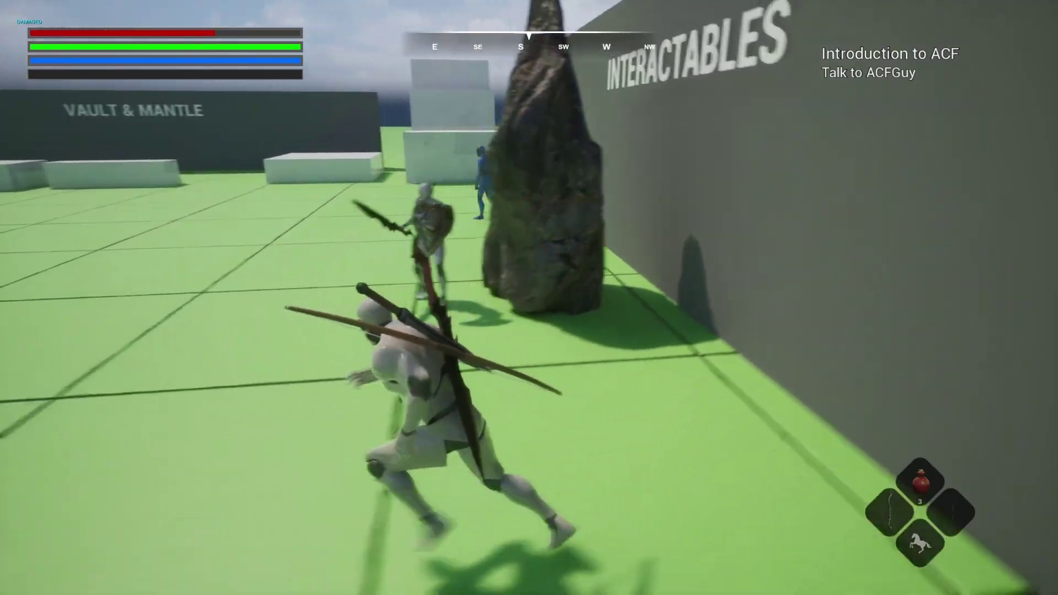
{"action": "key", "text": "w"}
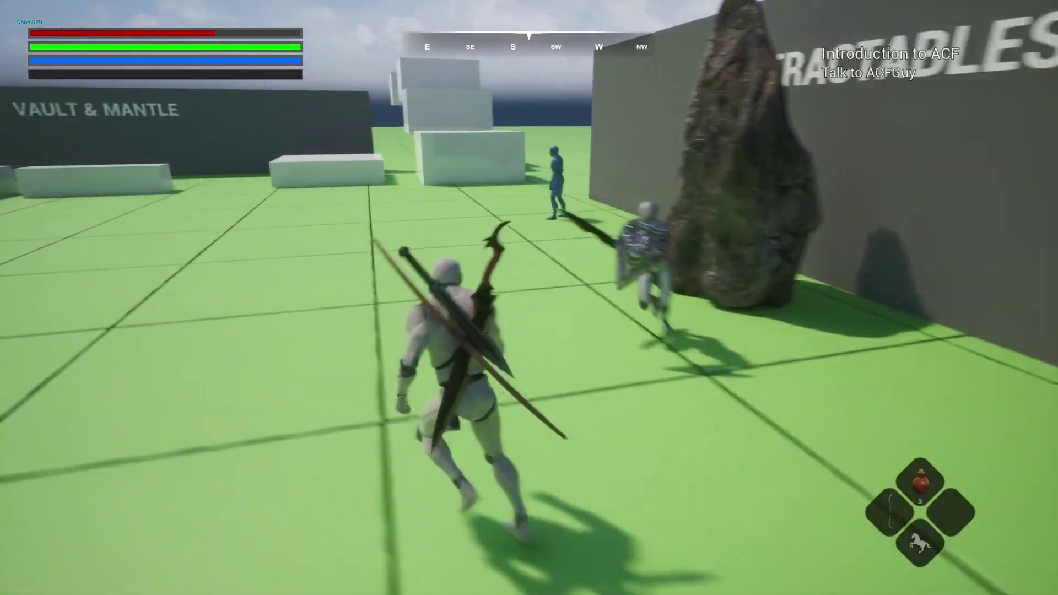
{"action": "key", "text": "a"}
{"action": "key", "text": "w"}
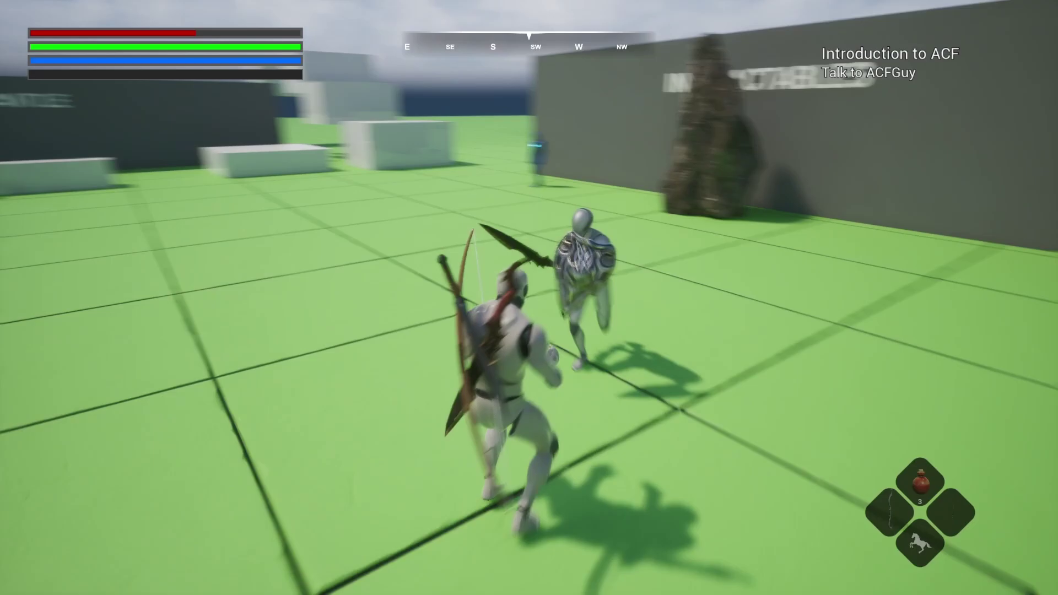
{"action": "key", "text": "Escape"}
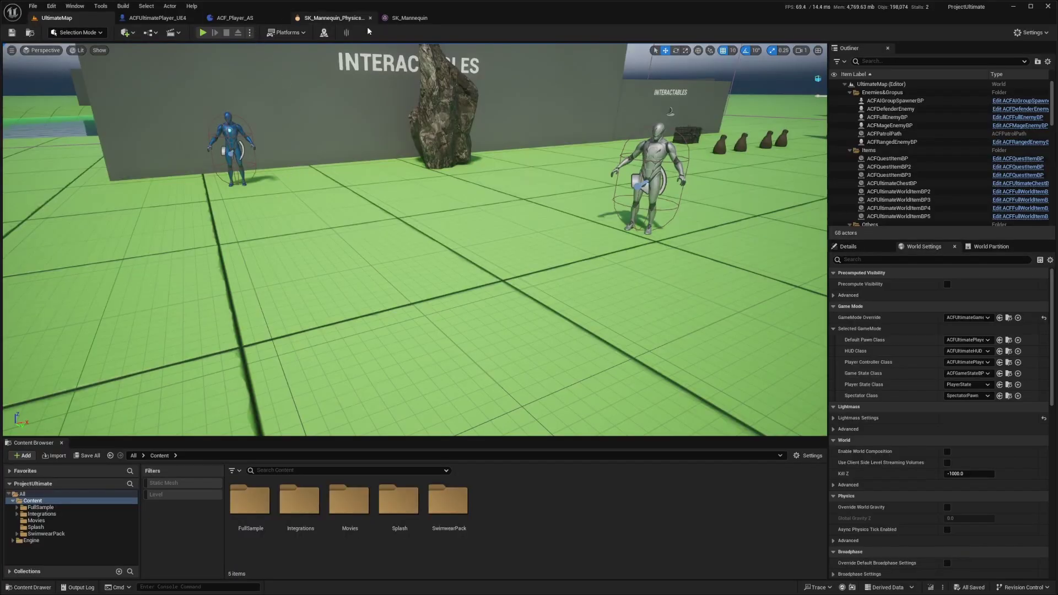
- Reset the ACF Ragdoll Comp's Impulse Resistance to its default in the ACFUltimatePlayer_UE4 blueprint
{"action": "left_click", "coordinate": [154, 18]}
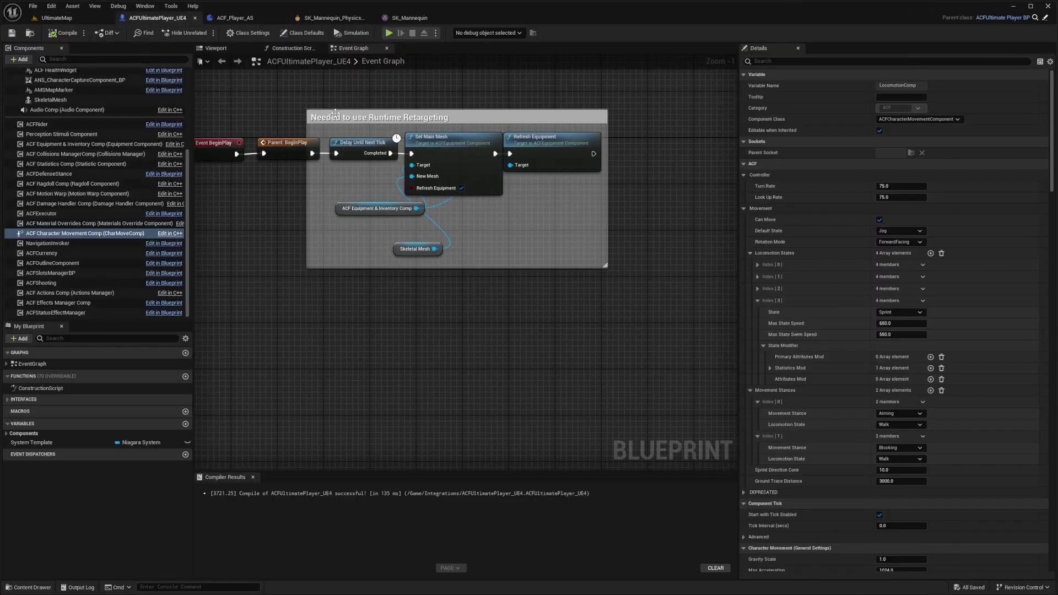
{"action": "scroll", "coordinate": [75, 172], "scroll_direction": "up", "scroll_amount": 5}
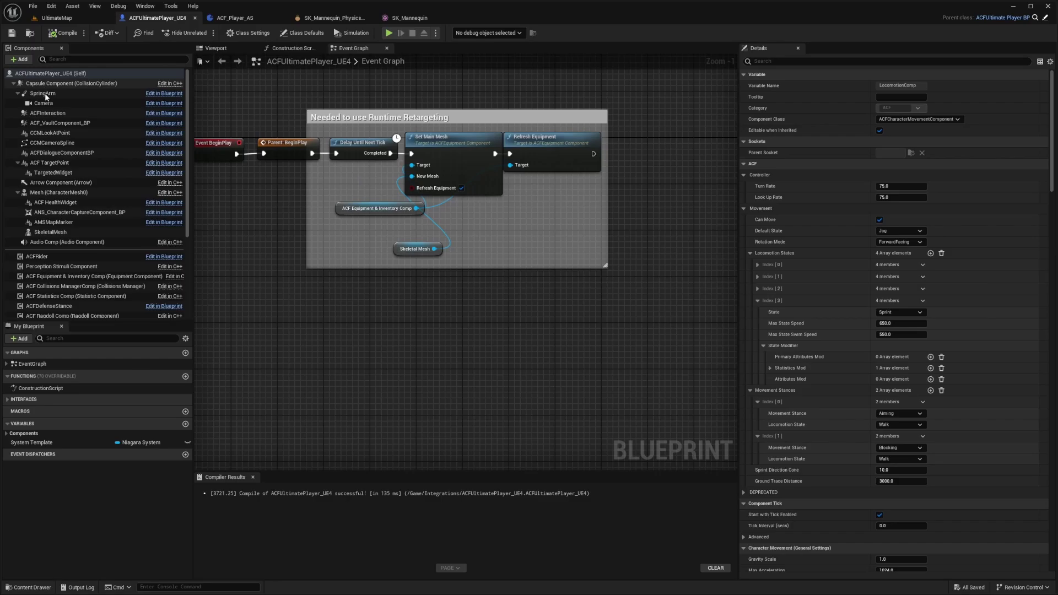
{"action": "scroll", "coordinate": [81, 176], "scroll_direction": "down", "scroll_amount": 5}
{"action": "left_click", "coordinate": [52, 185]}
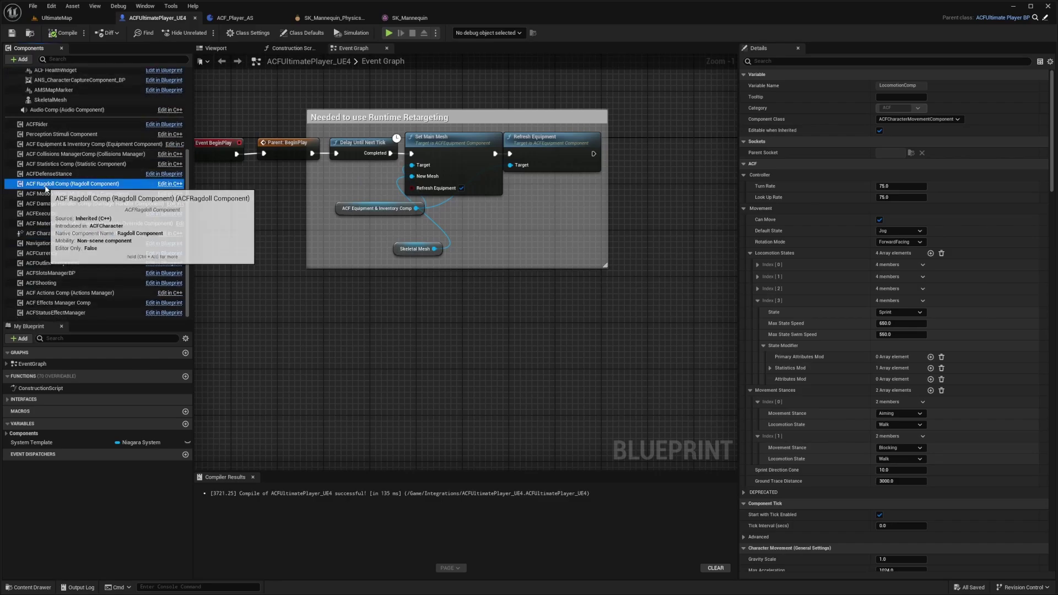
{"action": "left_click", "coordinate": [1043, 186]}
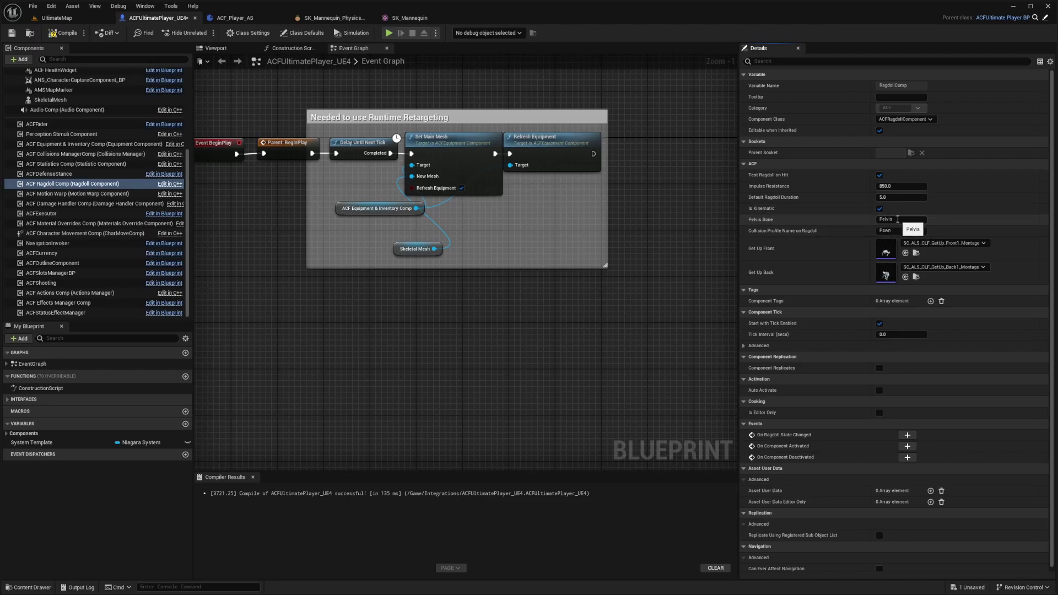
- Open the montages assigned to the ragdoll component's Get Up Front and Get Up Back to inspect them
{"action": "double_click", "coordinate": [886, 253]}
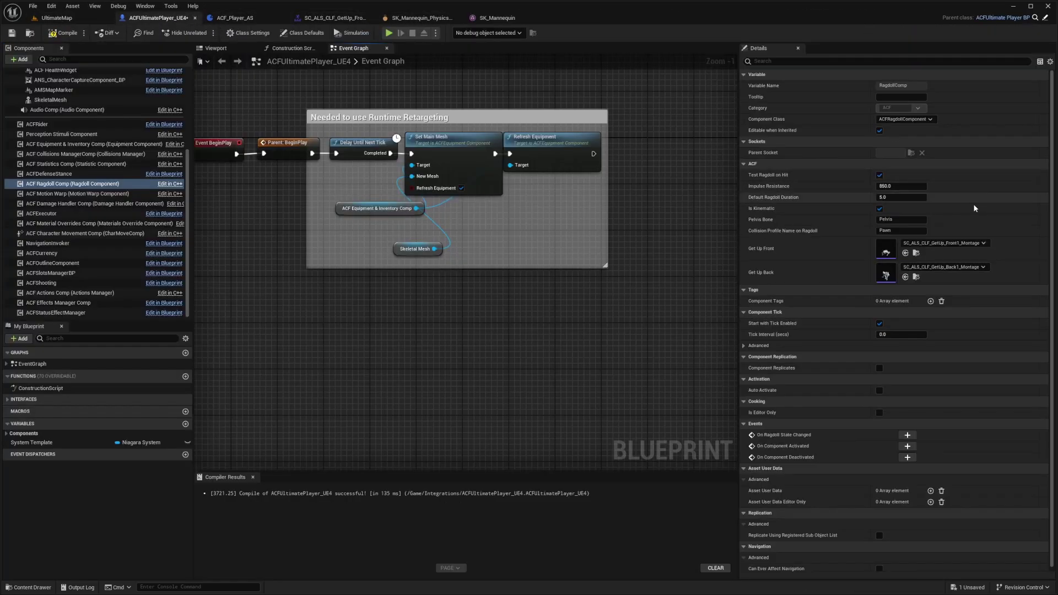
{"action": "double_click", "coordinate": [886, 272]}
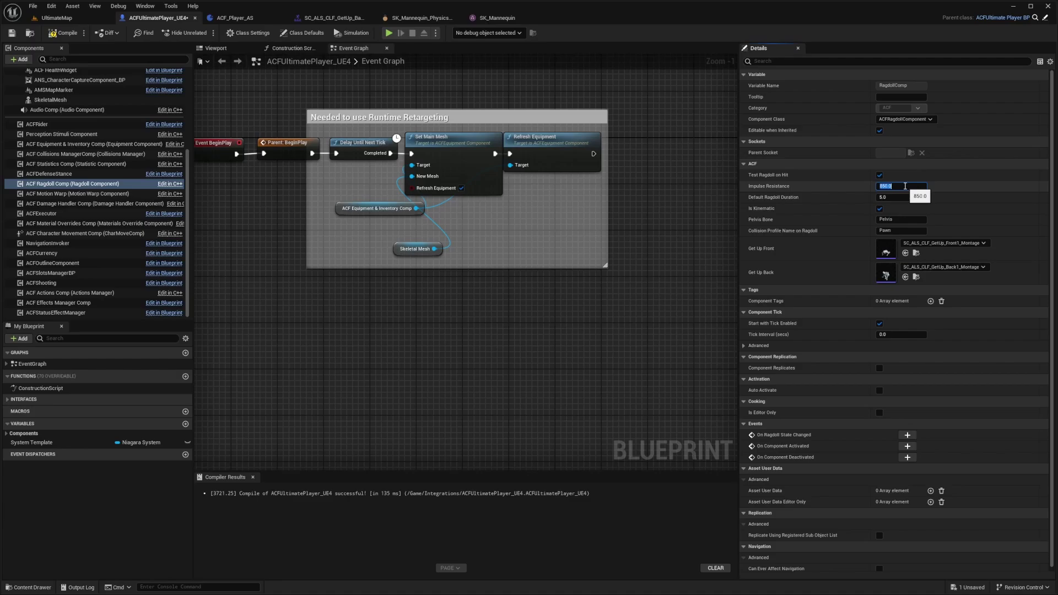
- Set the ragdoll component's Impulse Resistance to 700 and save the blueprint
{"action": "left_click", "coordinate": [905, 186]}
{"action": "type", "text": "700"}
{"action": "key", "text": "Return"}
{"action": "key", "text": "ctrl+s"}
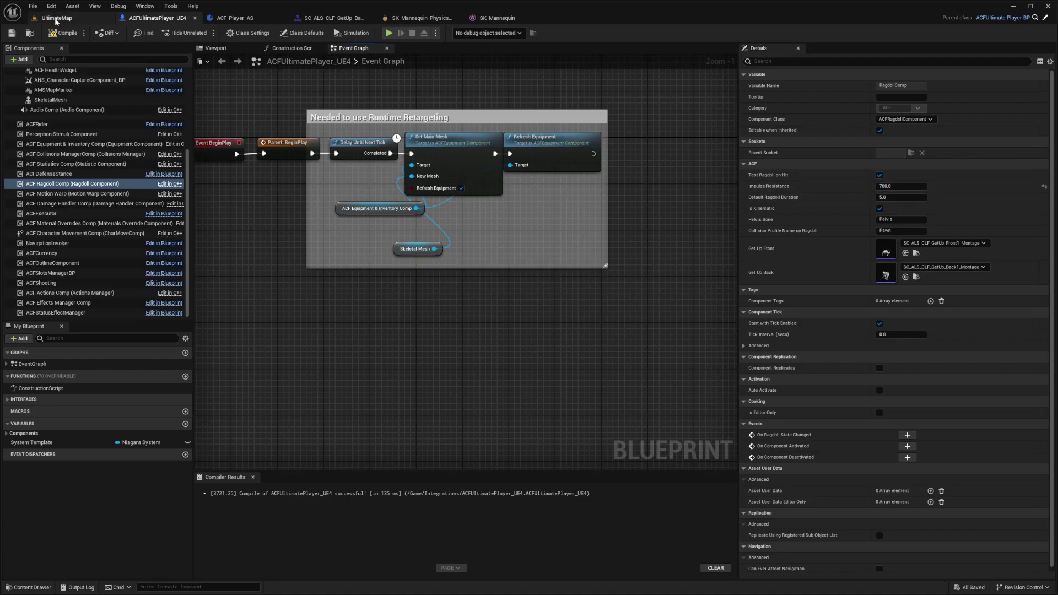
- Play-test UltimateMap in full screen with the changed Impulse Resistance, moving the player near the defender enemy to take its hits
{"action": "left_click", "coordinate": [58, 20]}
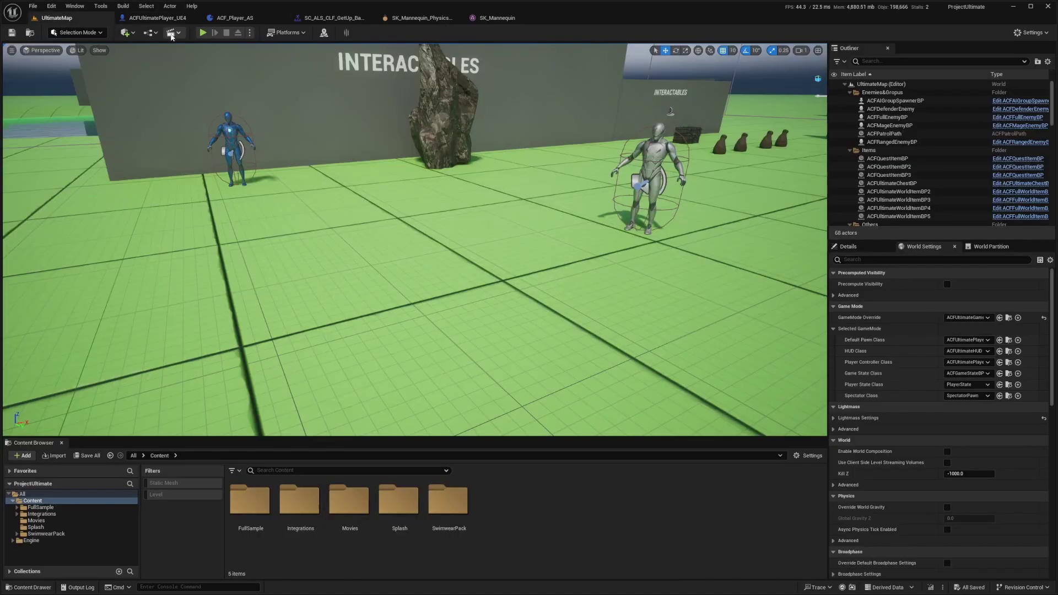
{"action": "left_click", "coordinate": [202, 34]}
{"action": "key", "text": "F11"}
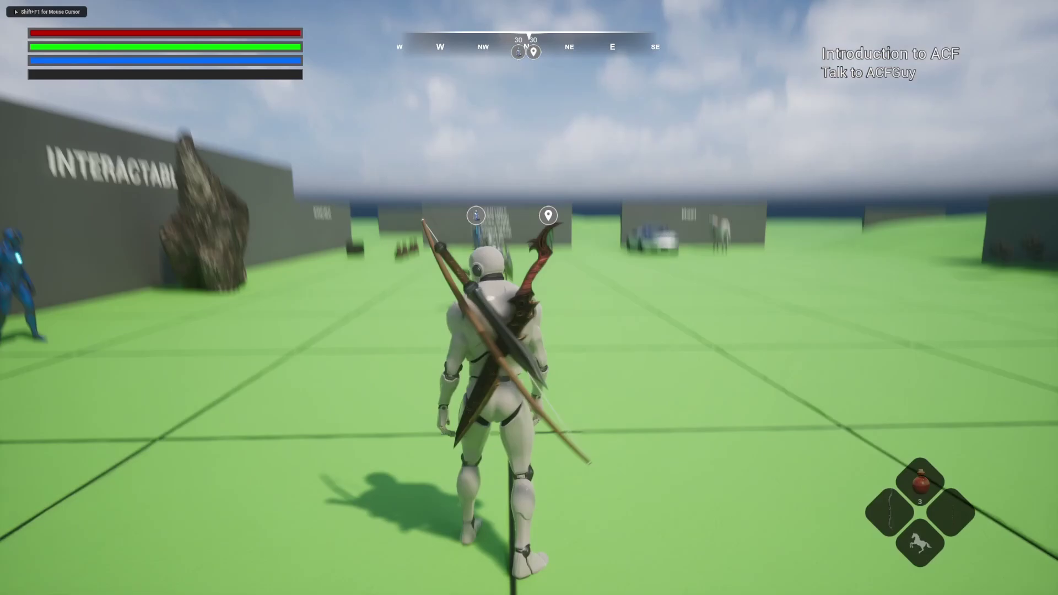
{"action": "key", "text": "w"}
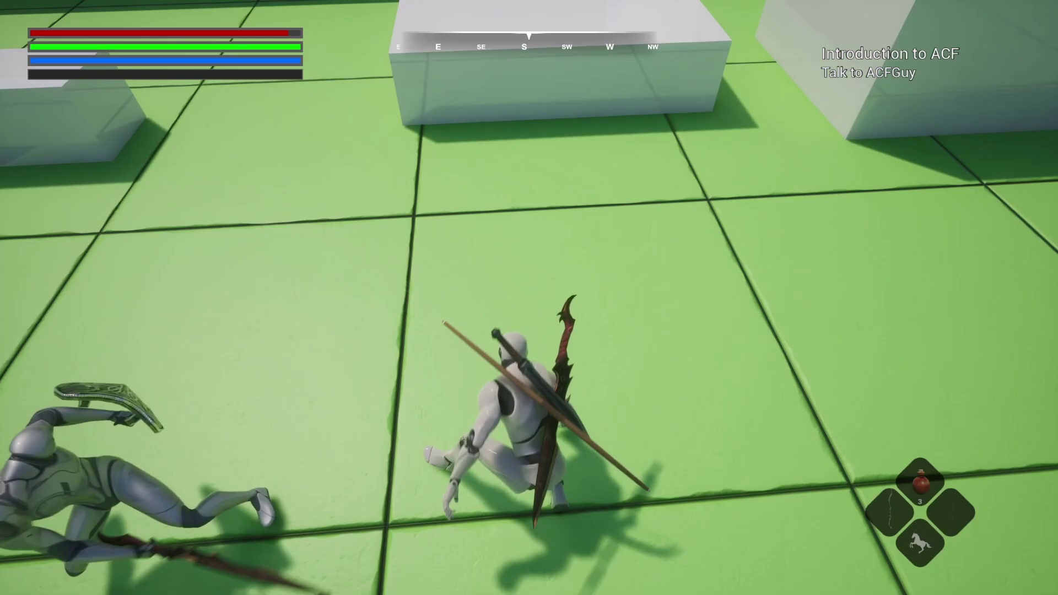
{"action": "key", "text": "w"}
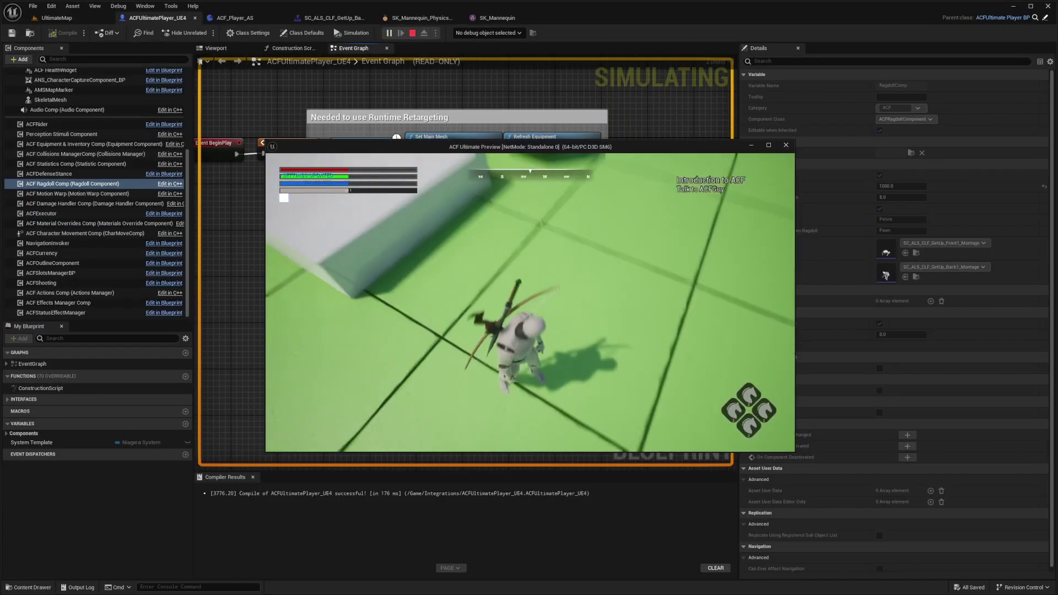
- Run the player up to the defender enemy in the windowed preview to test its hits again
{"action": "key", "text": "w"}
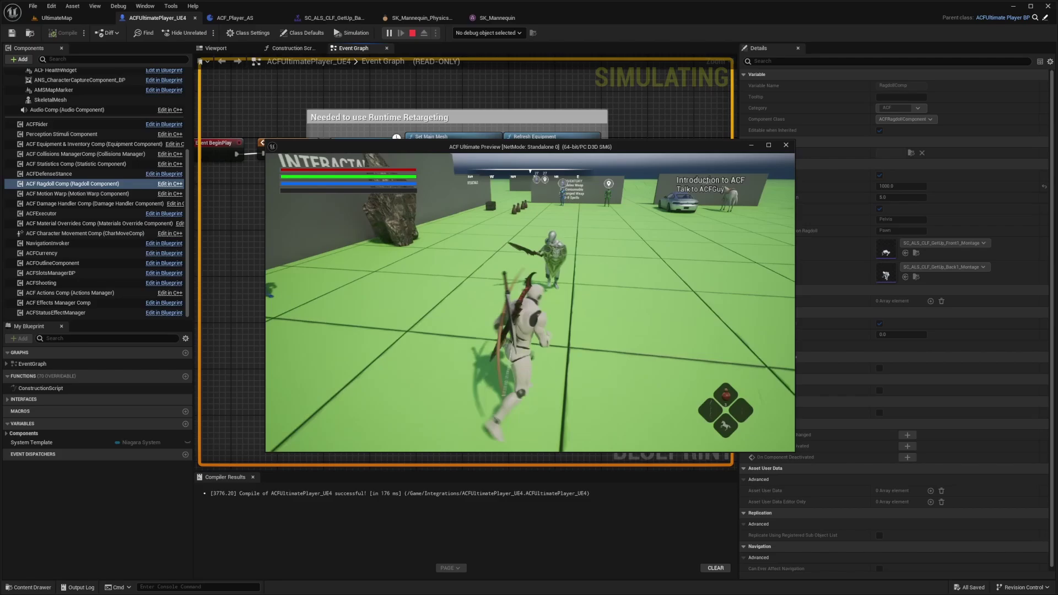
{"action": "key", "text": "w"}
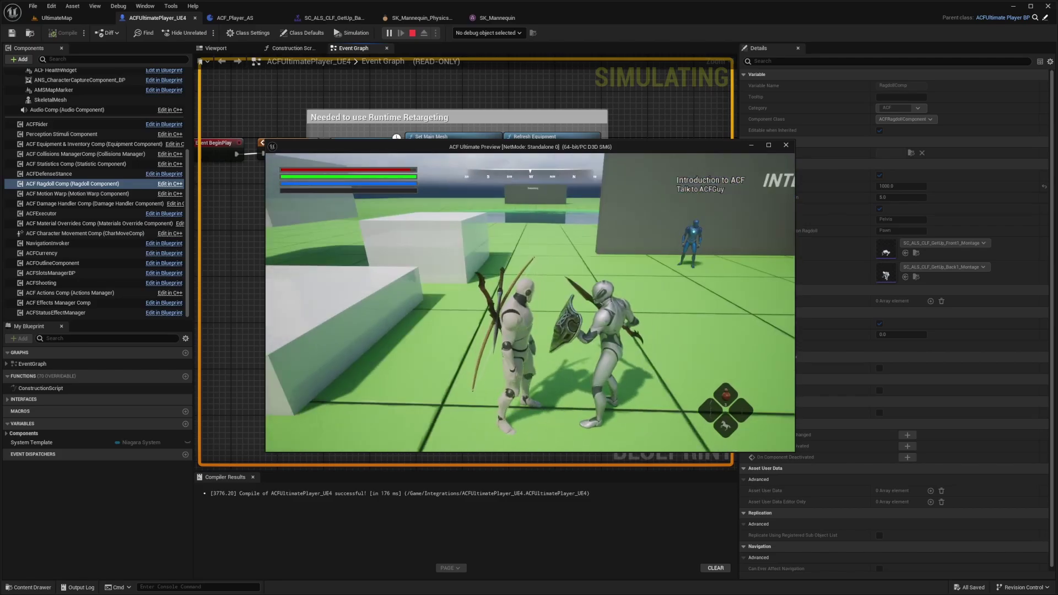